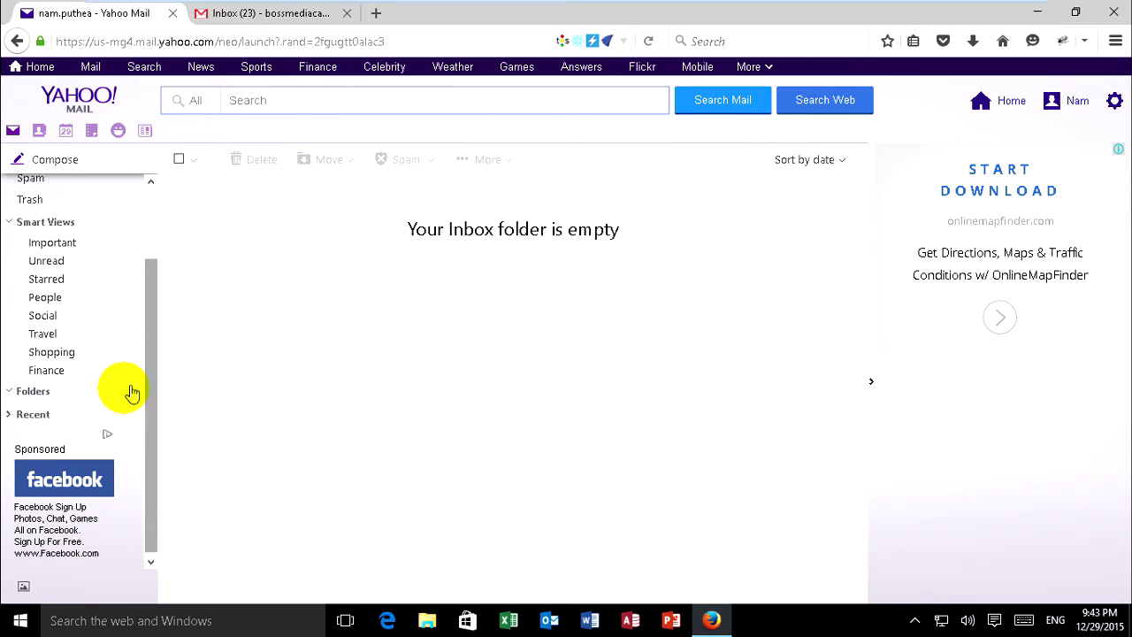
# Step: Create a new mail folder named Family
pyautogui.moveTo(56, 392)
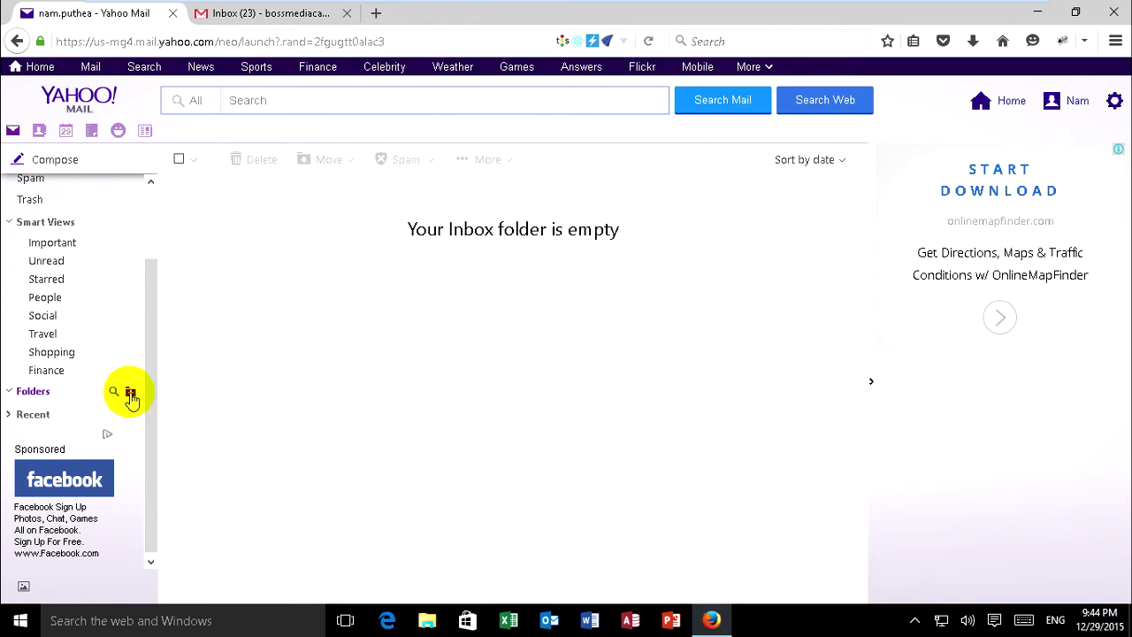
pyautogui.click(131, 394)
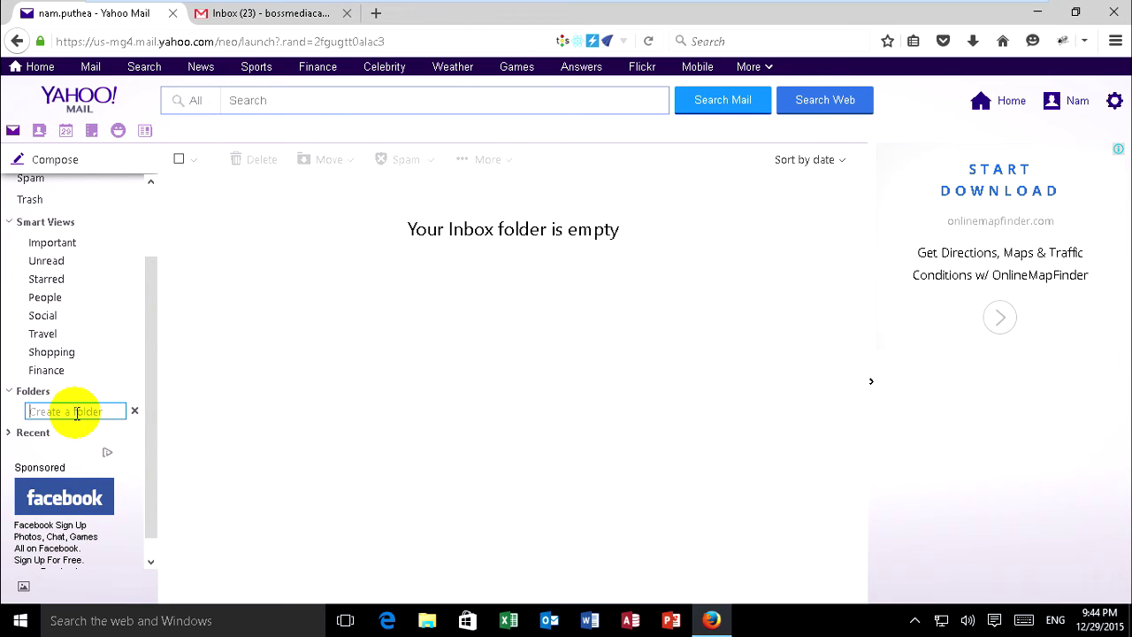
pyautogui.write('Family')
pyautogui.press('Return')
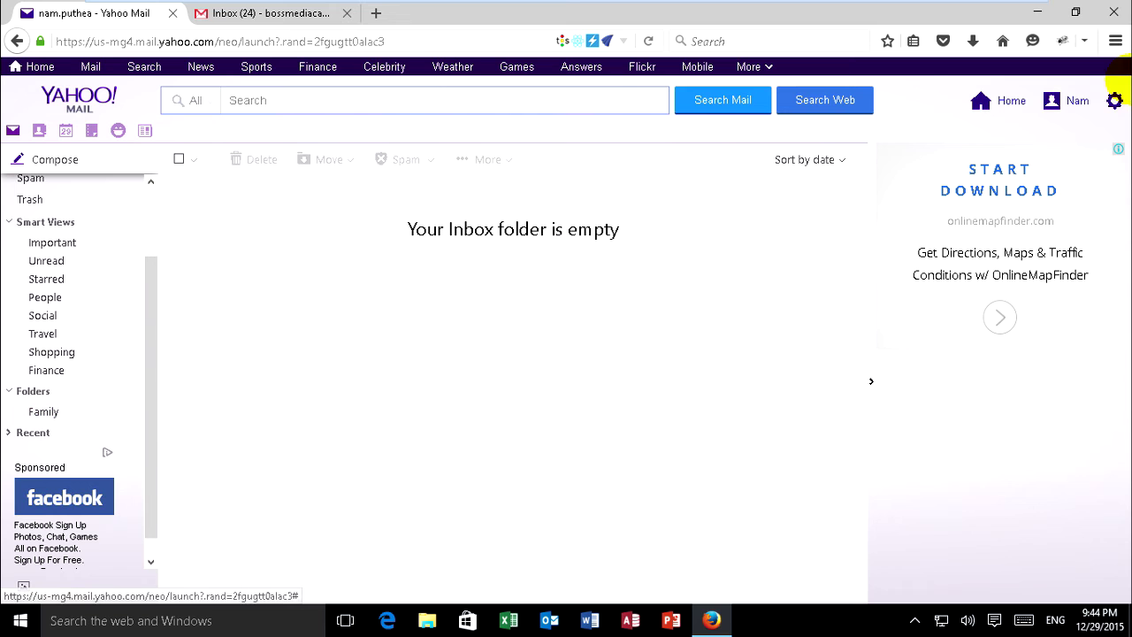
# Step: Open the mail filter settings and remove the existing filter that delivers messages to Trash
pyautogui.click(1115, 103)
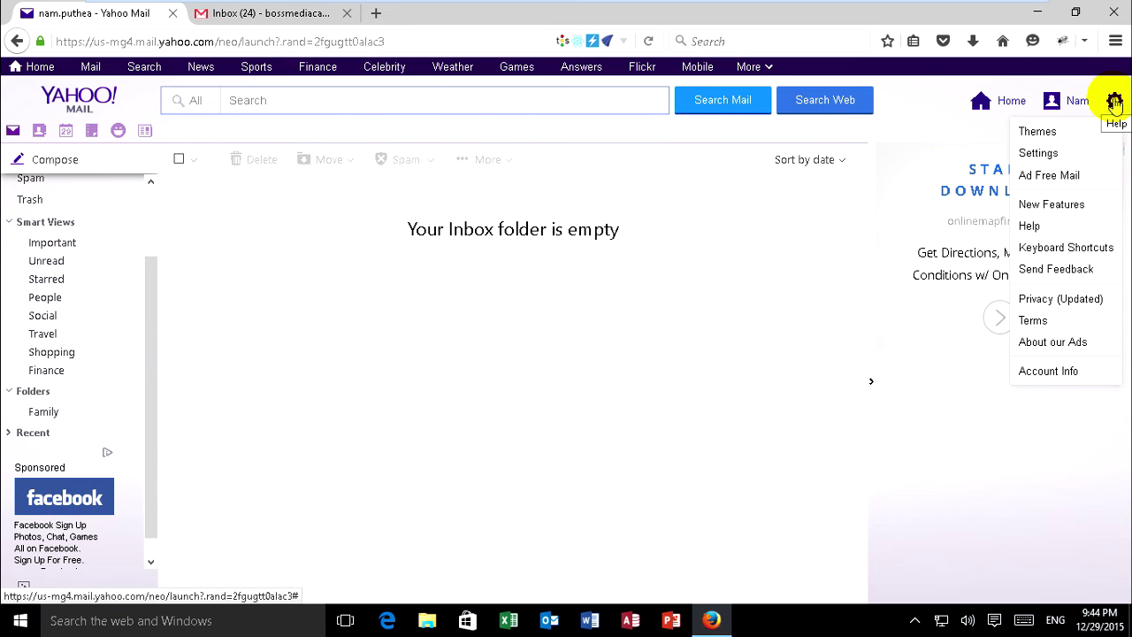
pyautogui.click(1038, 155)
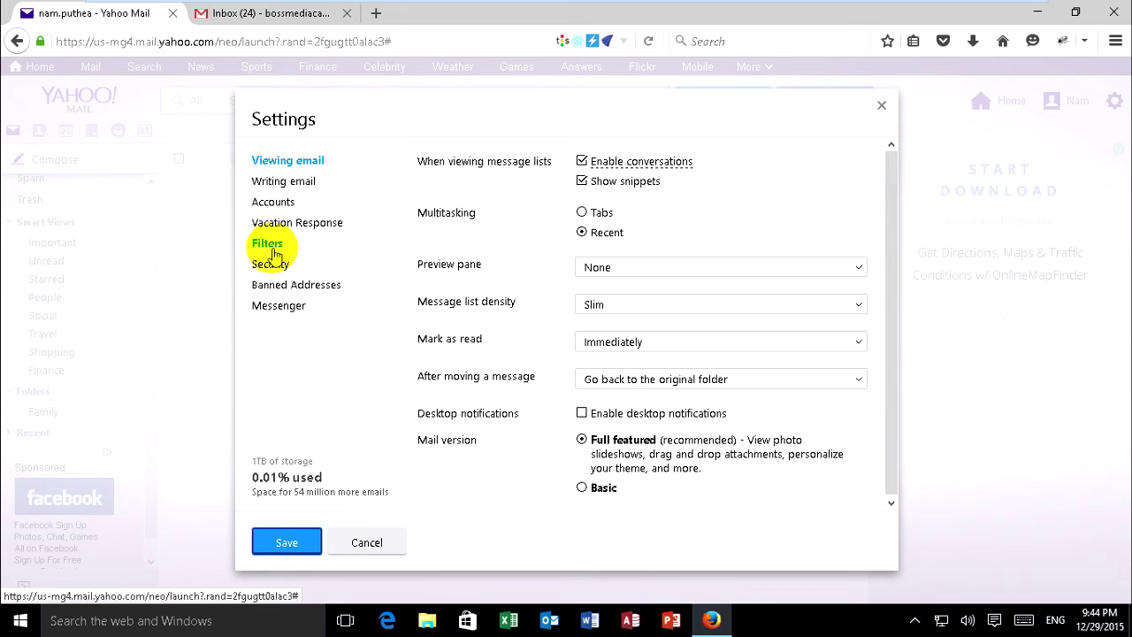
pyautogui.click(270, 247)
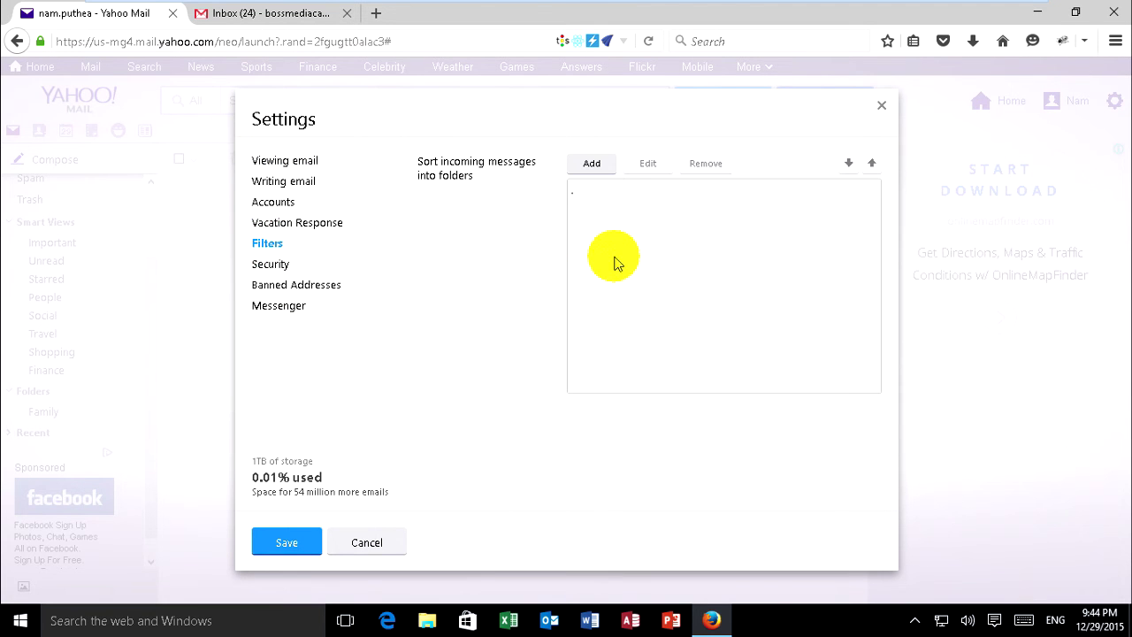
pyautogui.click(622, 193)
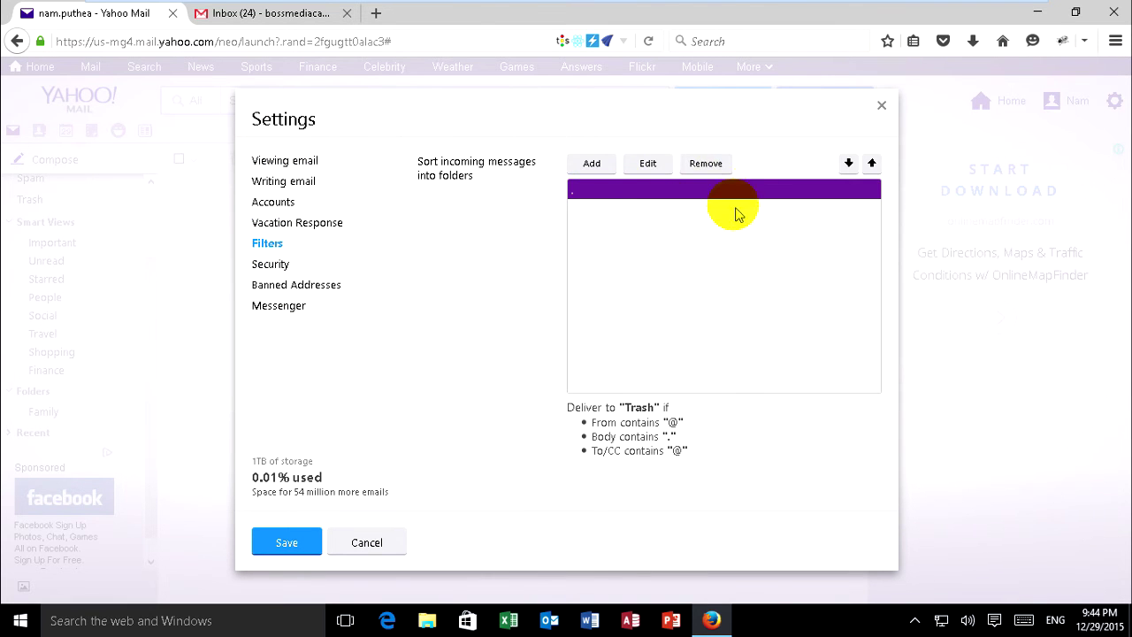
pyautogui.click(705, 164)
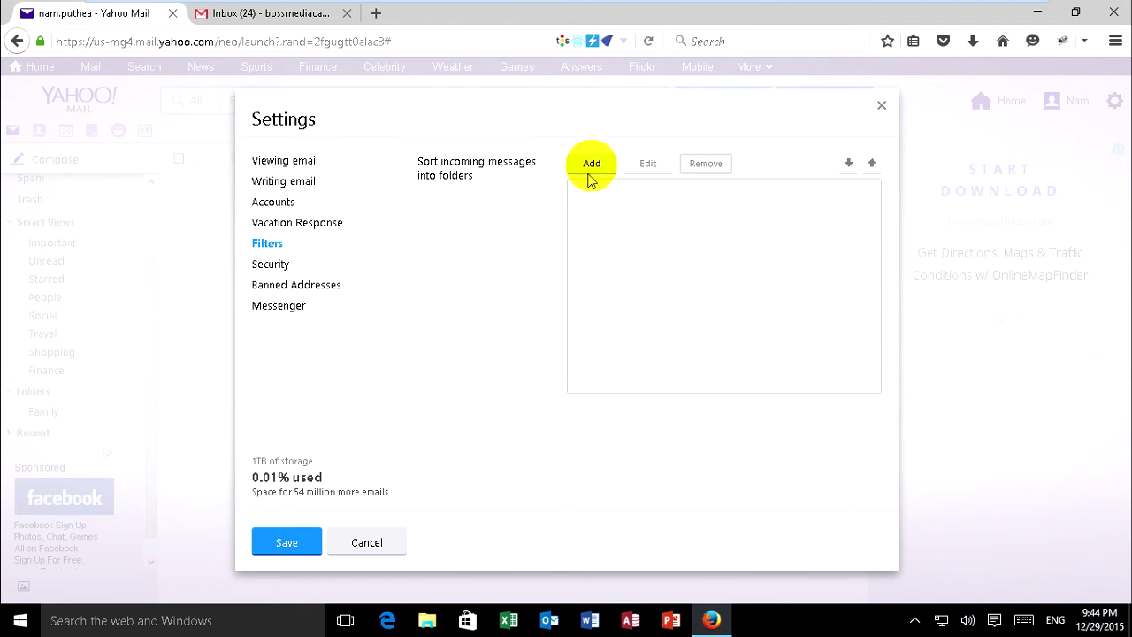
# Step: Add a new filter named My Family for incoming messages whose body contains "I love family"
pyautogui.click(591, 164)
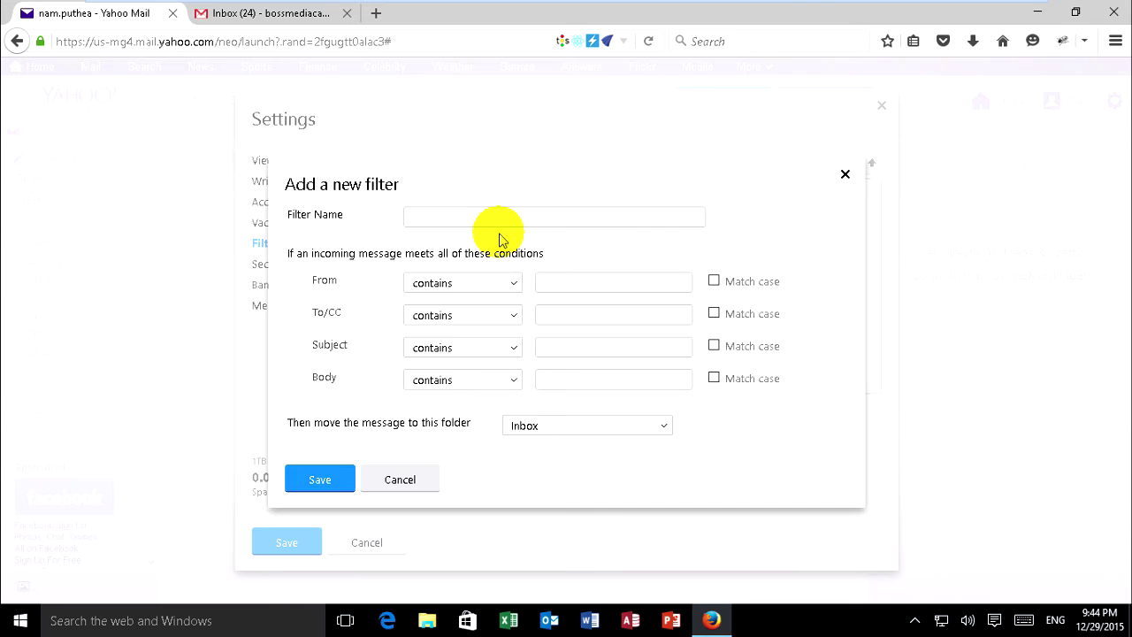
pyautogui.click(504, 218)
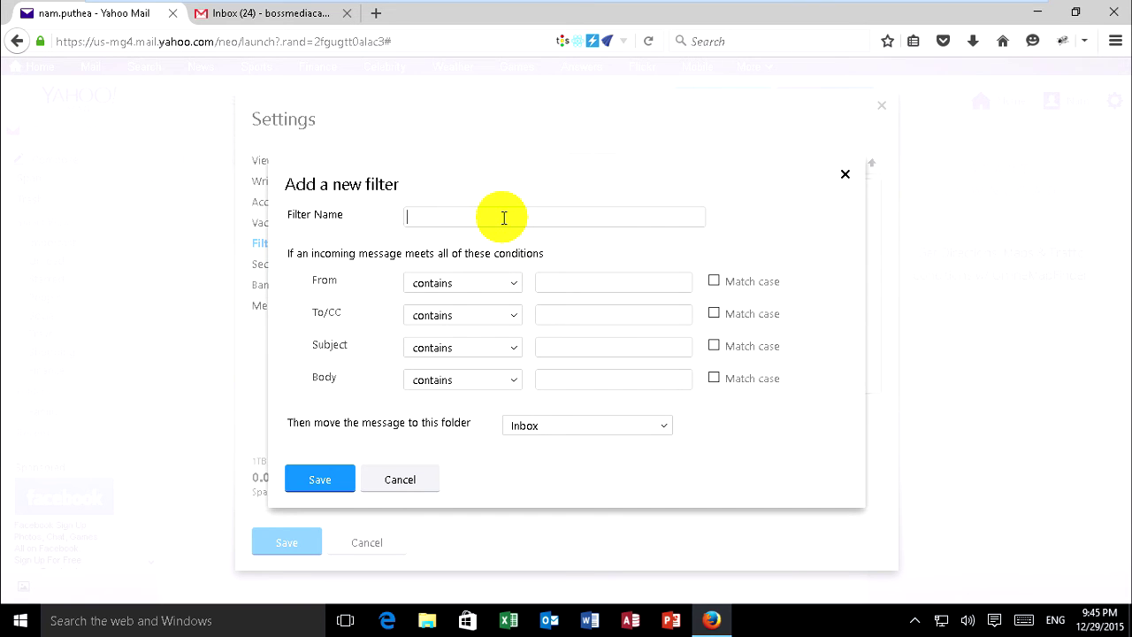
pyautogui.write('My Family')
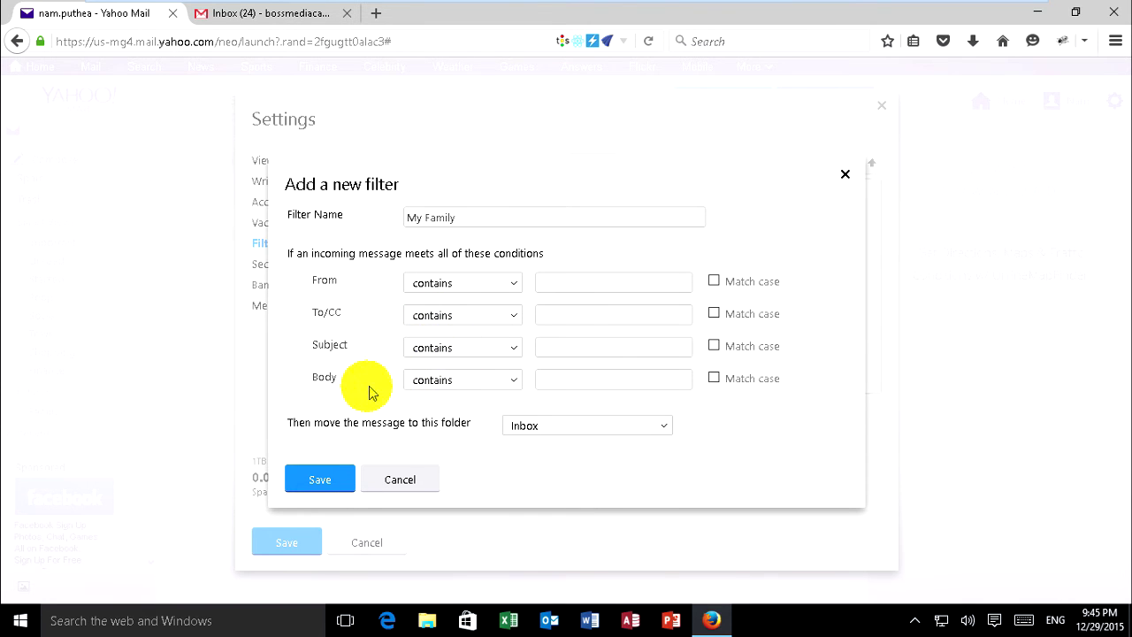
pyautogui.click(576, 287)
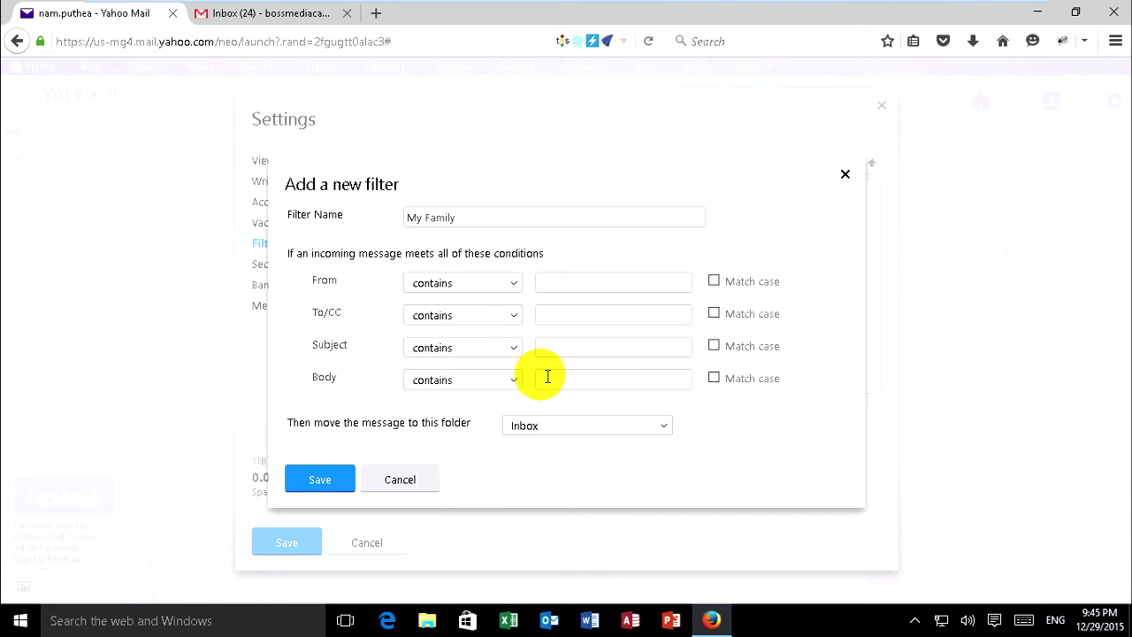
pyautogui.click(592, 381)
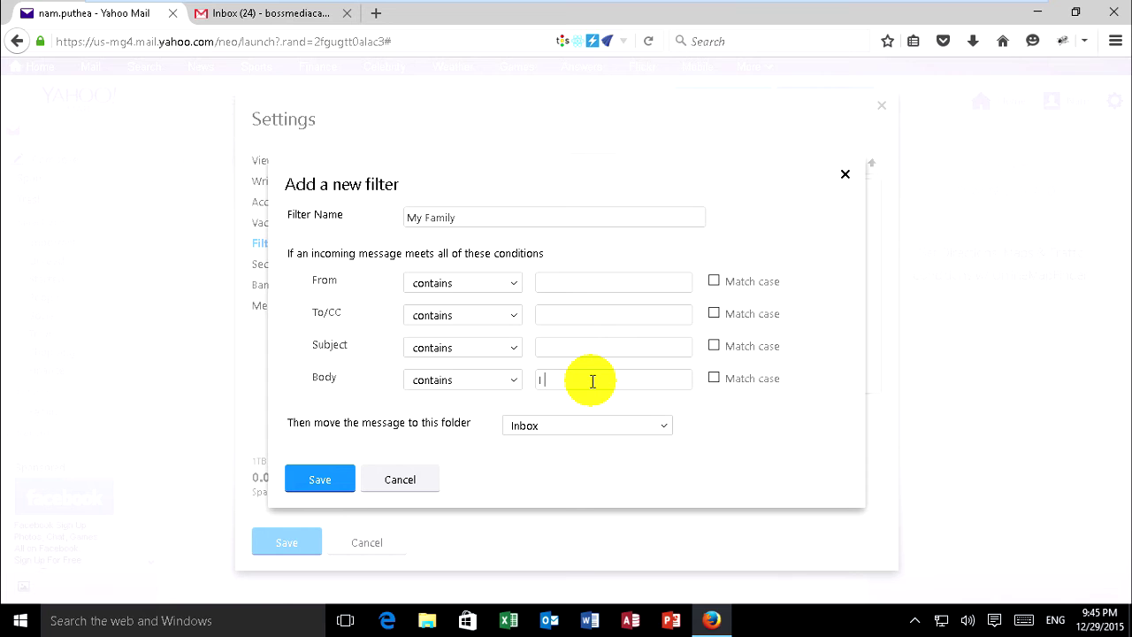
pyautogui.write('I love family')
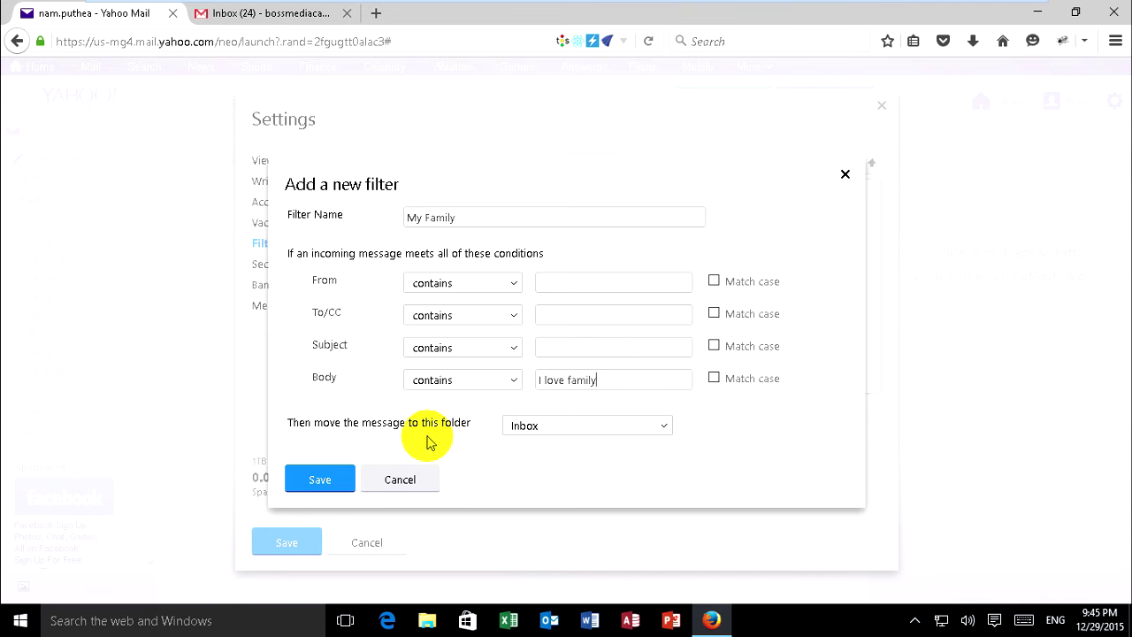
# Step: Make the filter move matching messages to the Family folder, then save the filter and the settings
pyautogui.click(529, 429)
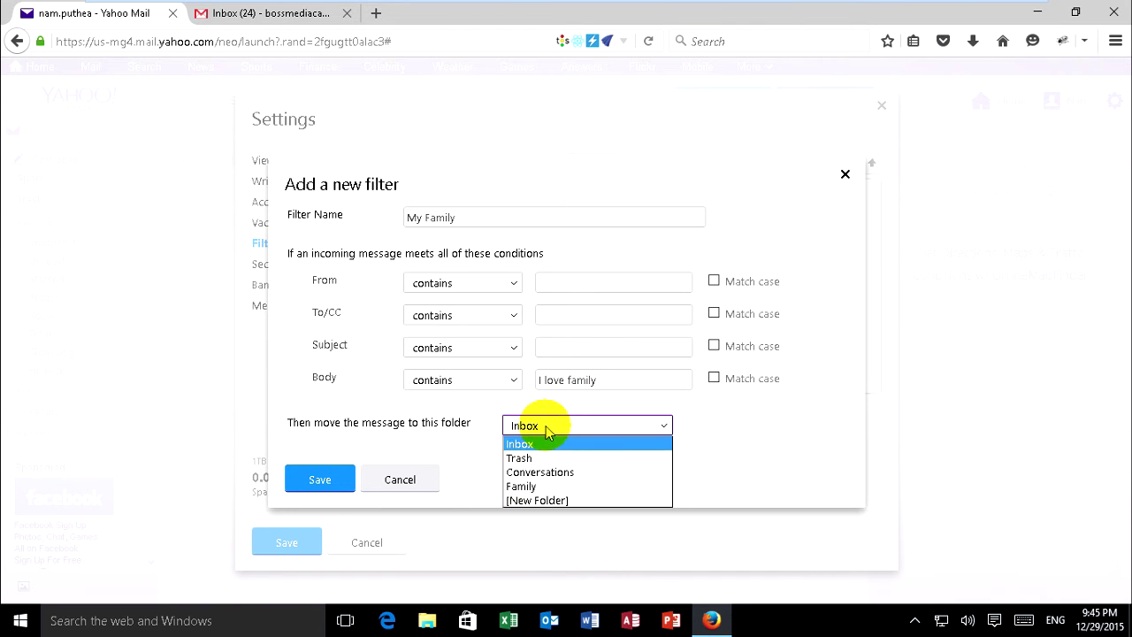
pyautogui.click(515, 486)
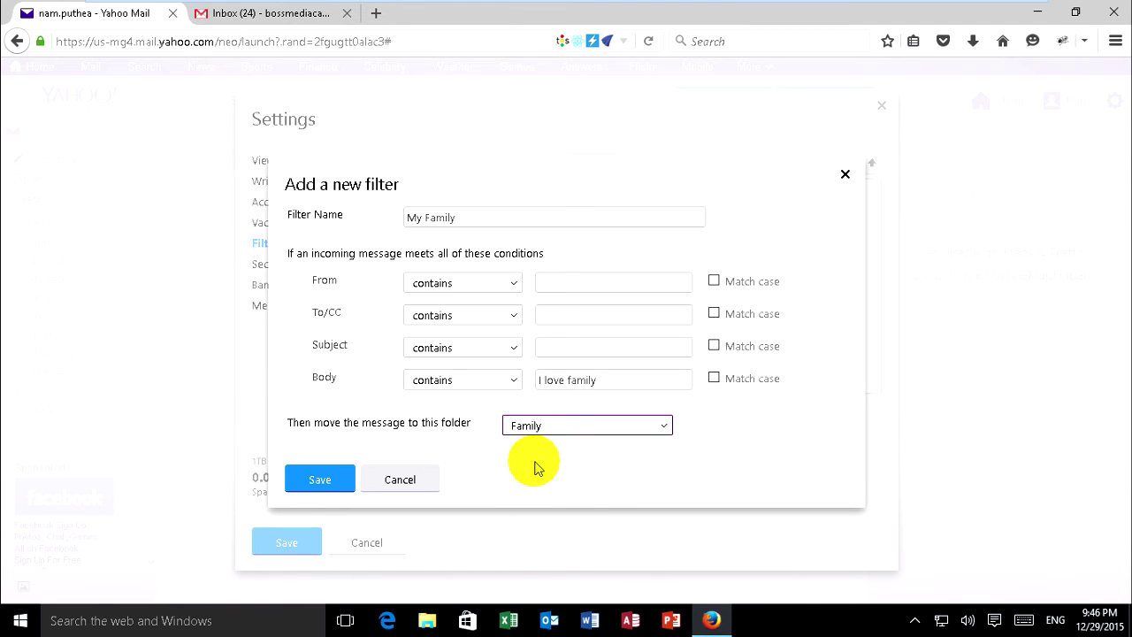
pyautogui.click(761, 416)
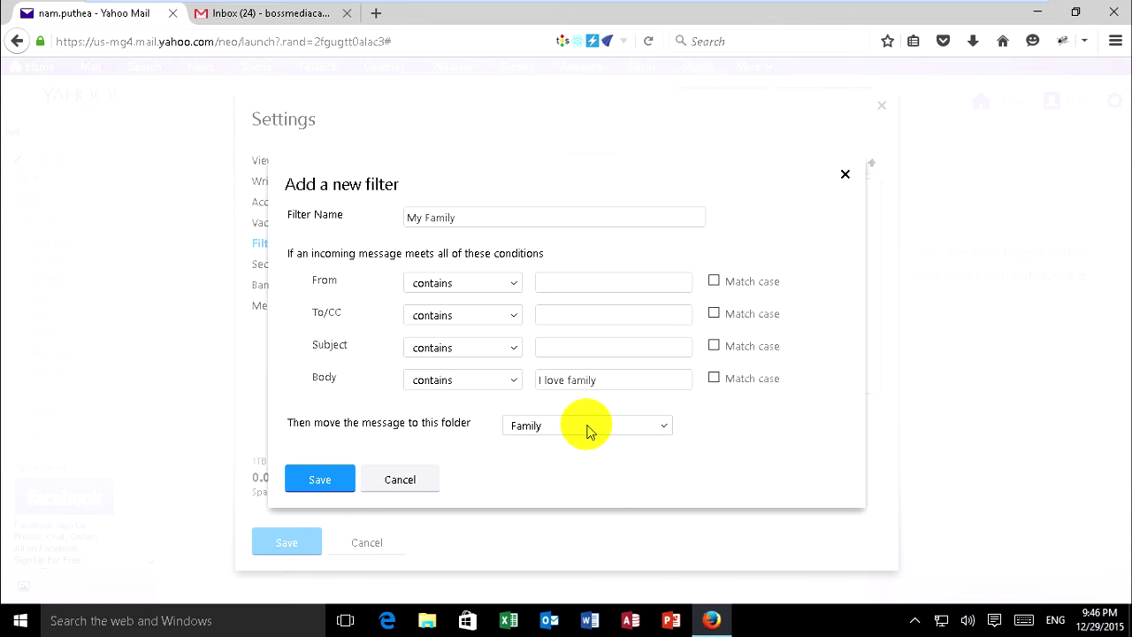
pyautogui.click(324, 481)
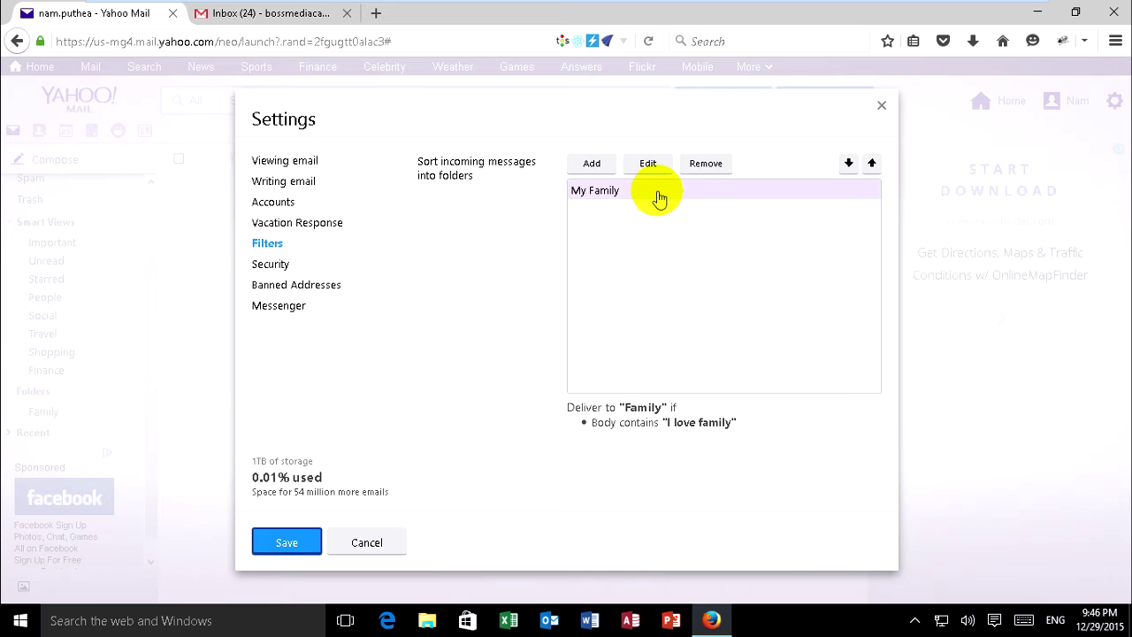
pyautogui.click(659, 195)
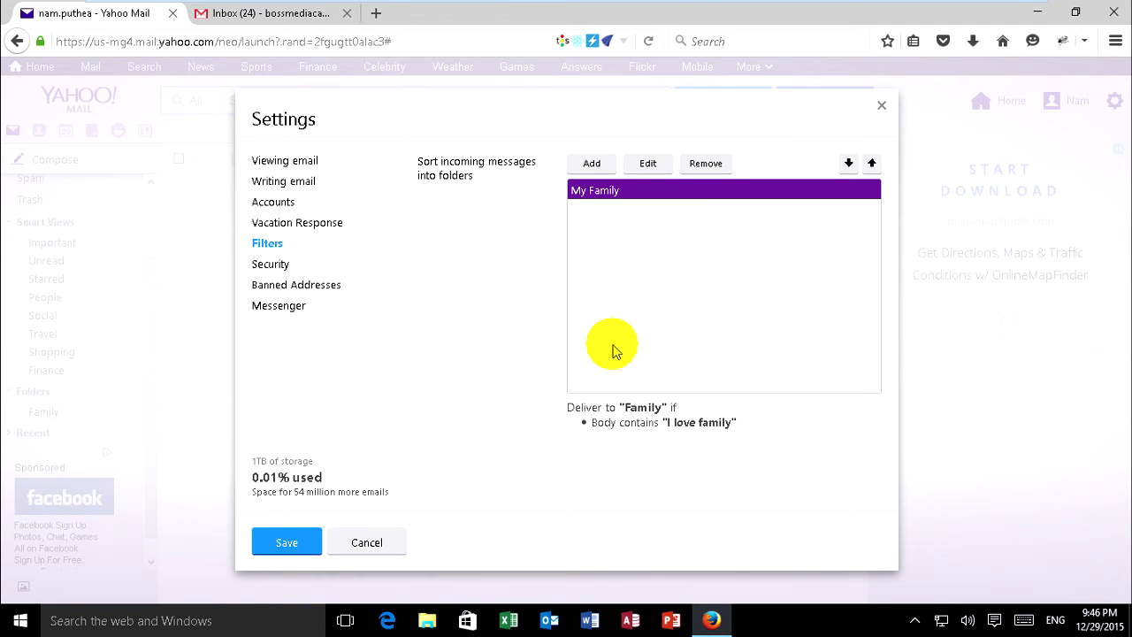
pyautogui.click(289, 543)
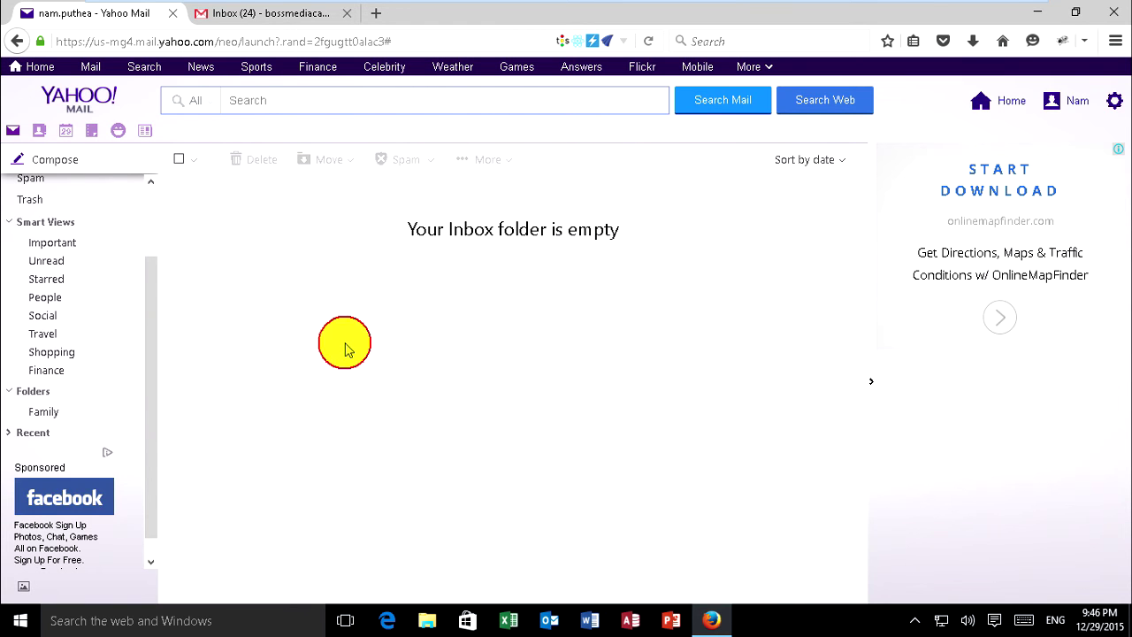
# Step: Switch to Gmail and add the line "I want to live with my parents." below "I love family" in the open draft
pyautogui.click(277, 13)
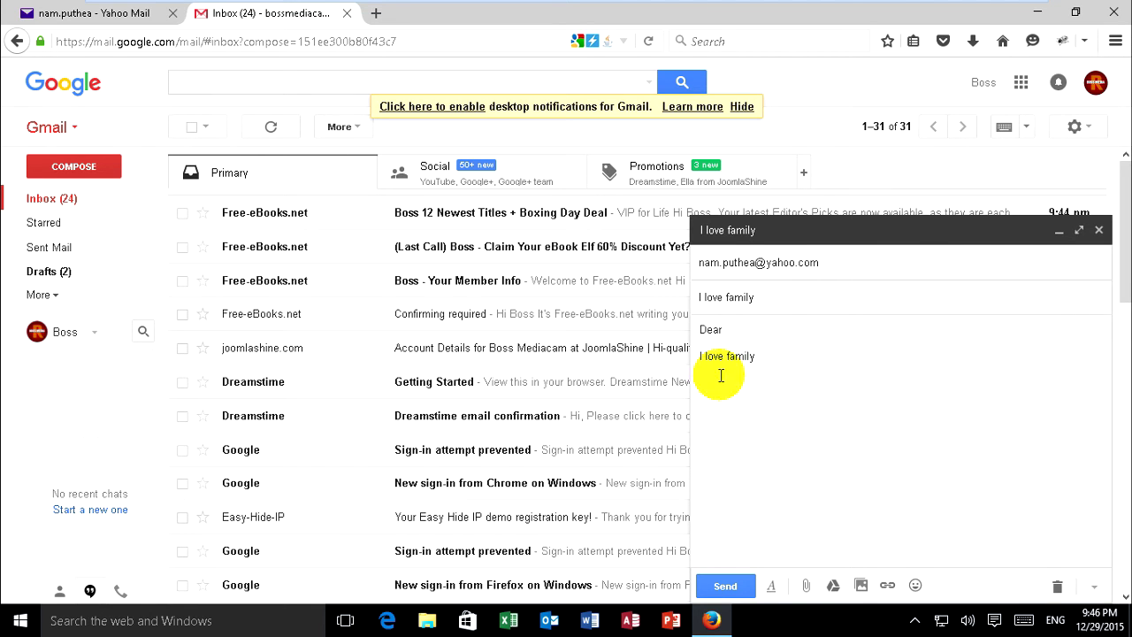
pyautogui.click(780, 360)
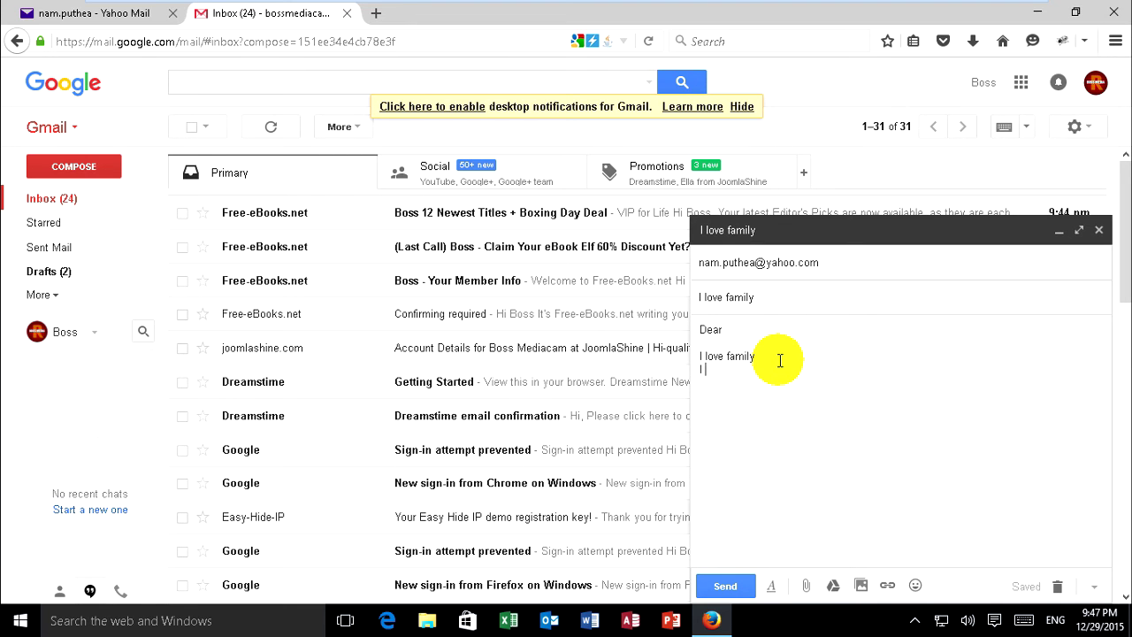
pyautogui.write('ke')
pyautogui.press('BackSpace')
pyautogui.press('BackSpace')
pyautogui.press('BackSpace')
pyautogui.write('to live')
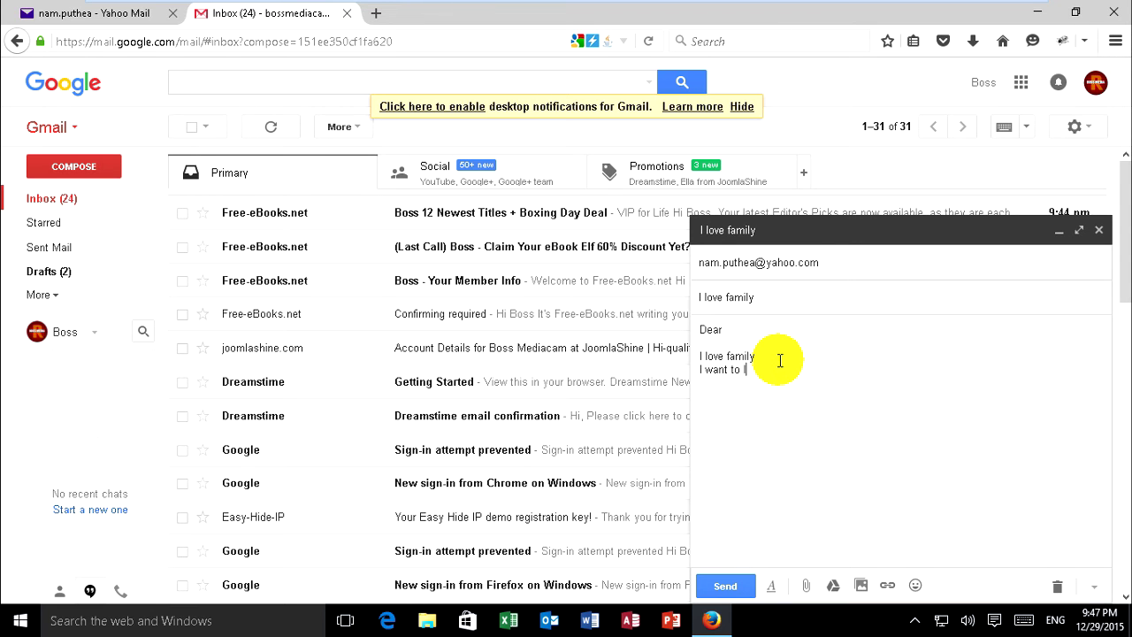
pyautogui.write(' with my parents')
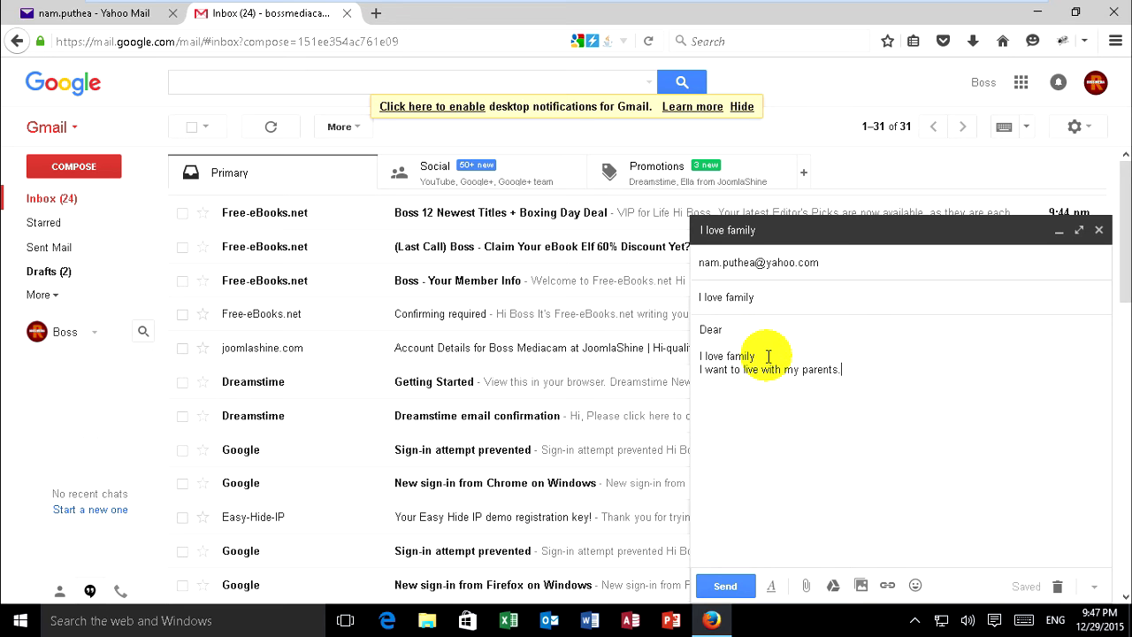
# Step: Send the "I love family" message to the Yahoo address
pyautogui.moveTo(769, 355); pyautogui.dragTo(687, 360)
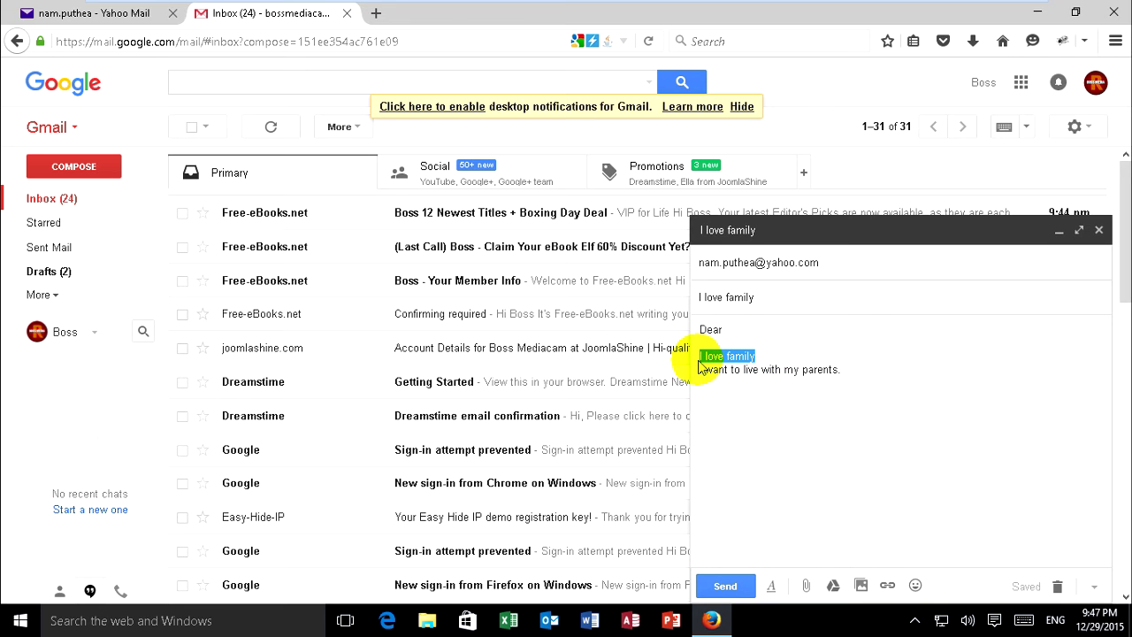
pyautogui.click(801, 369)
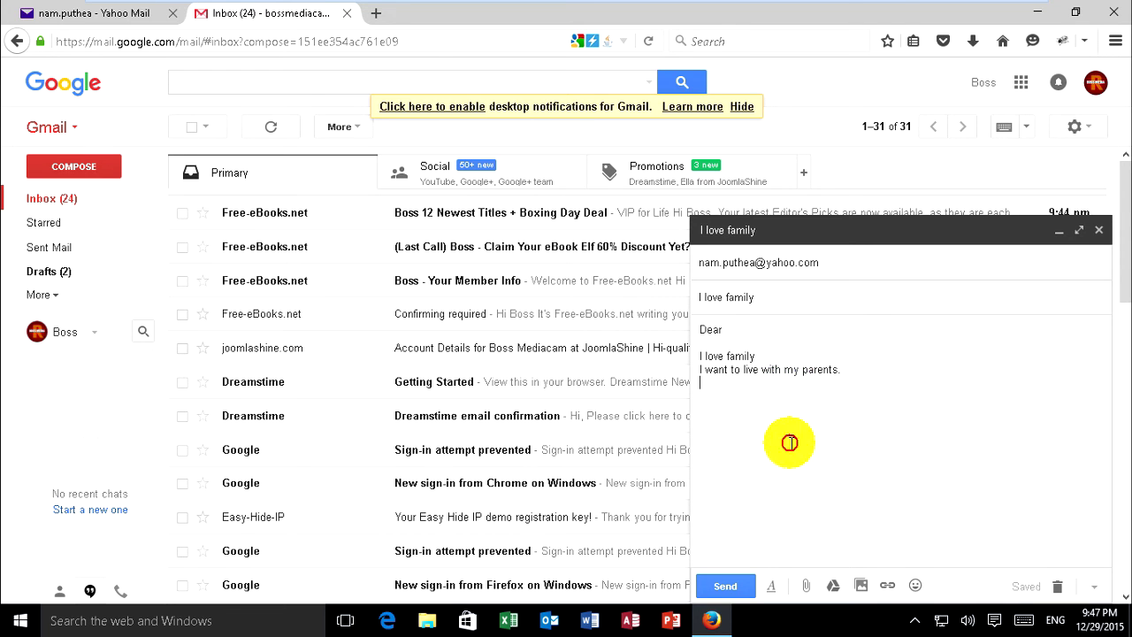
pyautogui.click(725, 587)
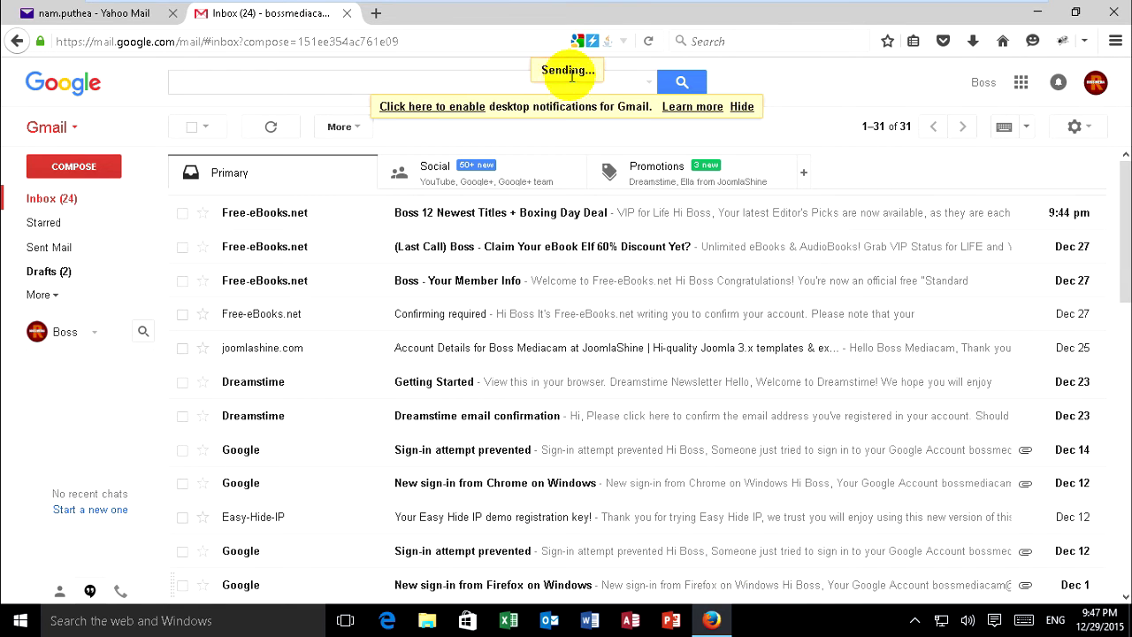
pyautogui.moveTo(616, 111); pyautogui.dragTo(540, 86)
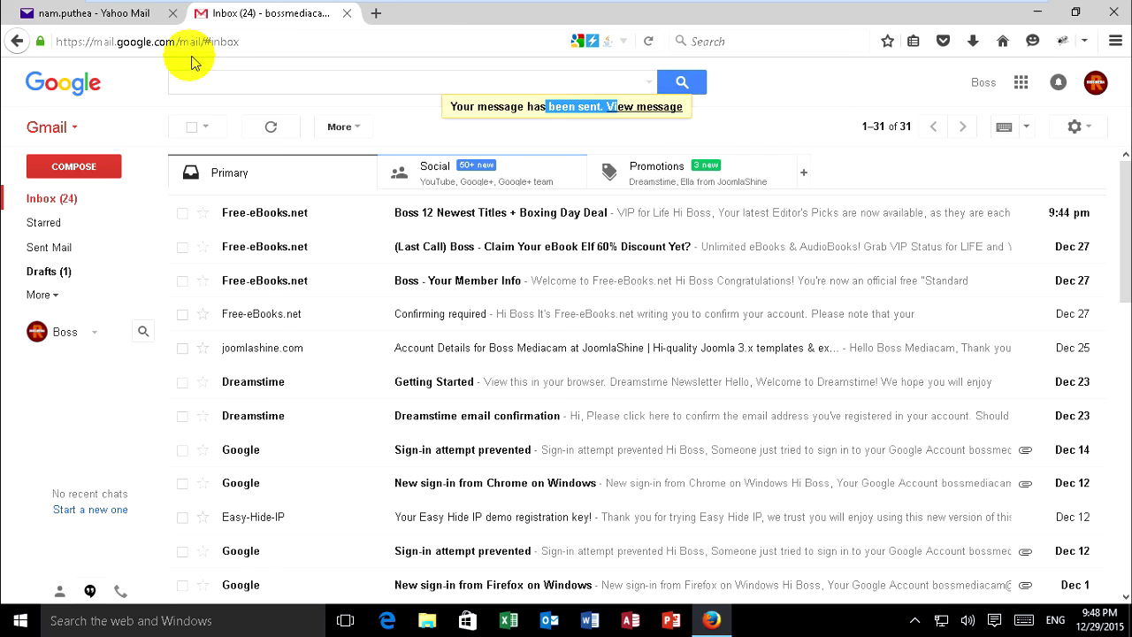
# Step: Switch back to Yahoo Mail and examine the "I love family" message in the Family folder
pyautogui.click(95, 18)
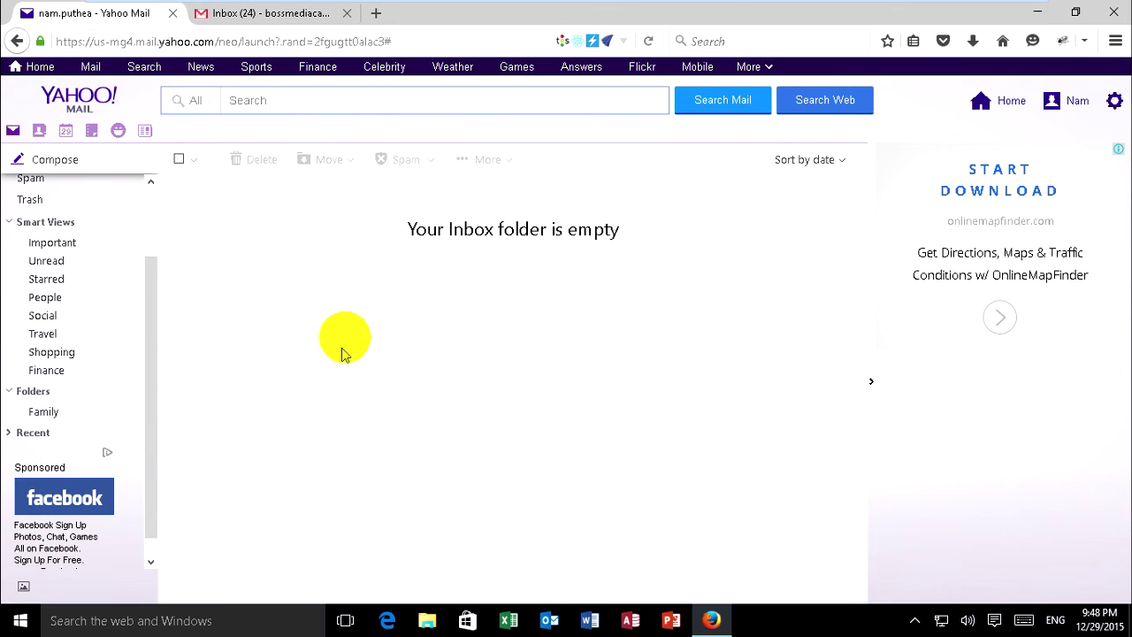
pyautogui.click(49, 416)
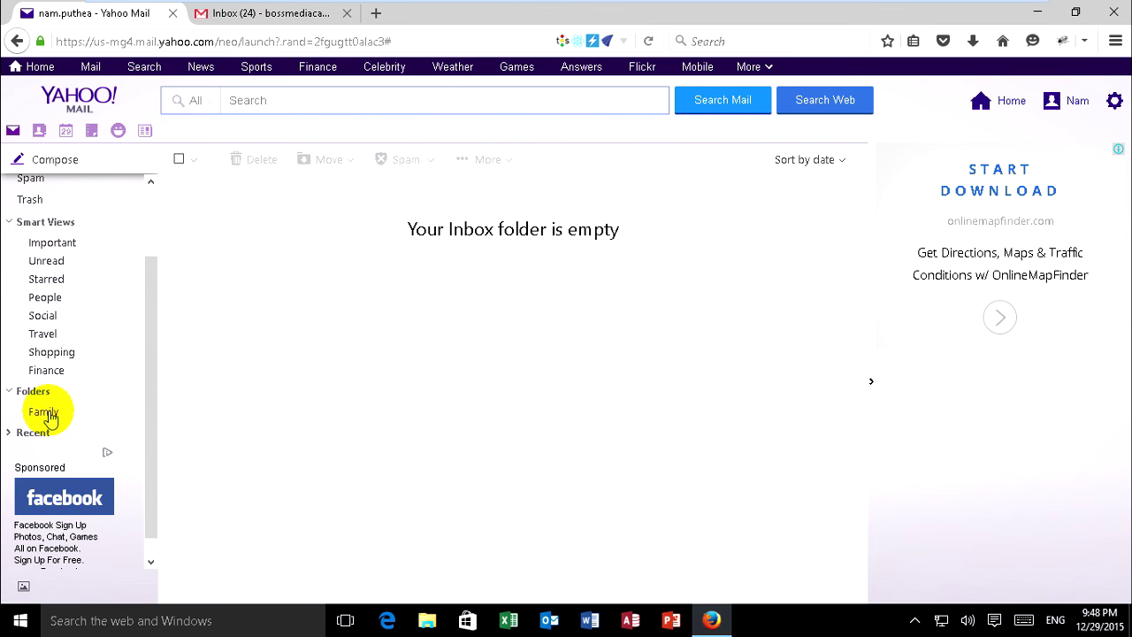
pyautogui.click(46, 413)
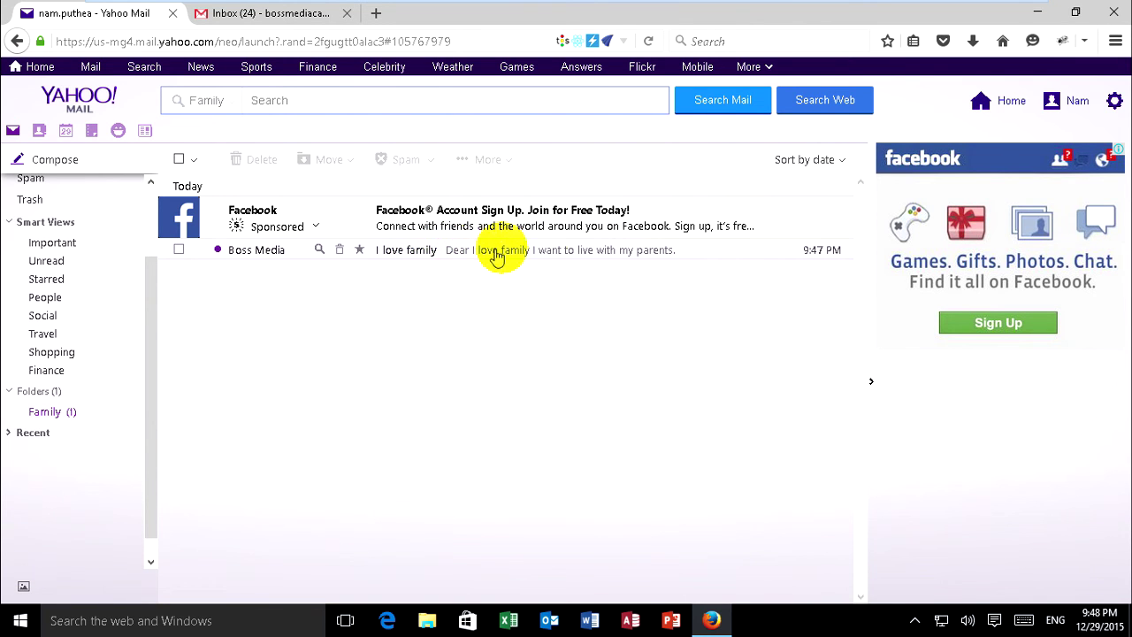
pyautogui.click(542, 256)
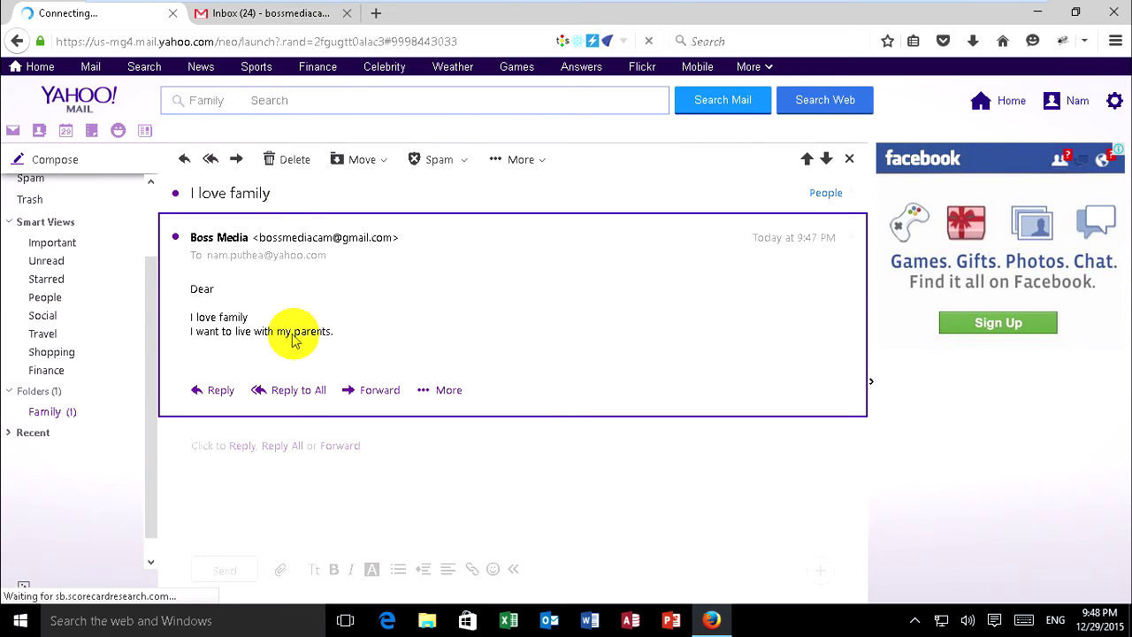
pyautogui.tripleClick(246, 310)
pyautogui.click(368, 298)
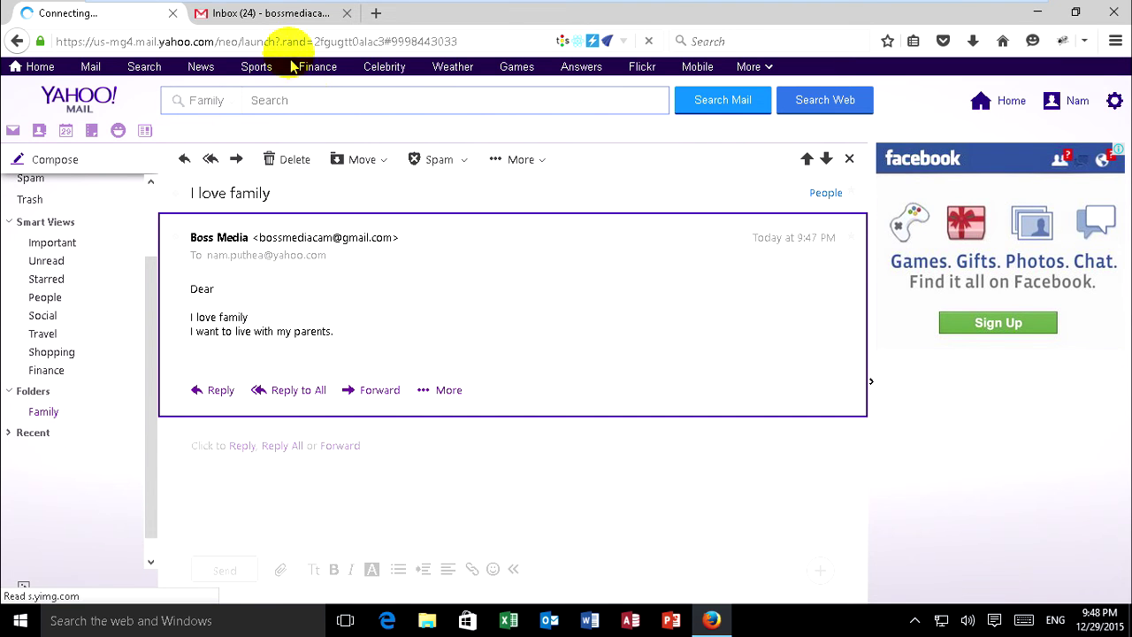
# Step: Switch to Gmail and compose a message to the Yahoo address with subject "Test" and body "Dear Test" and "this is my family"
pyautogui.click(287, 16)
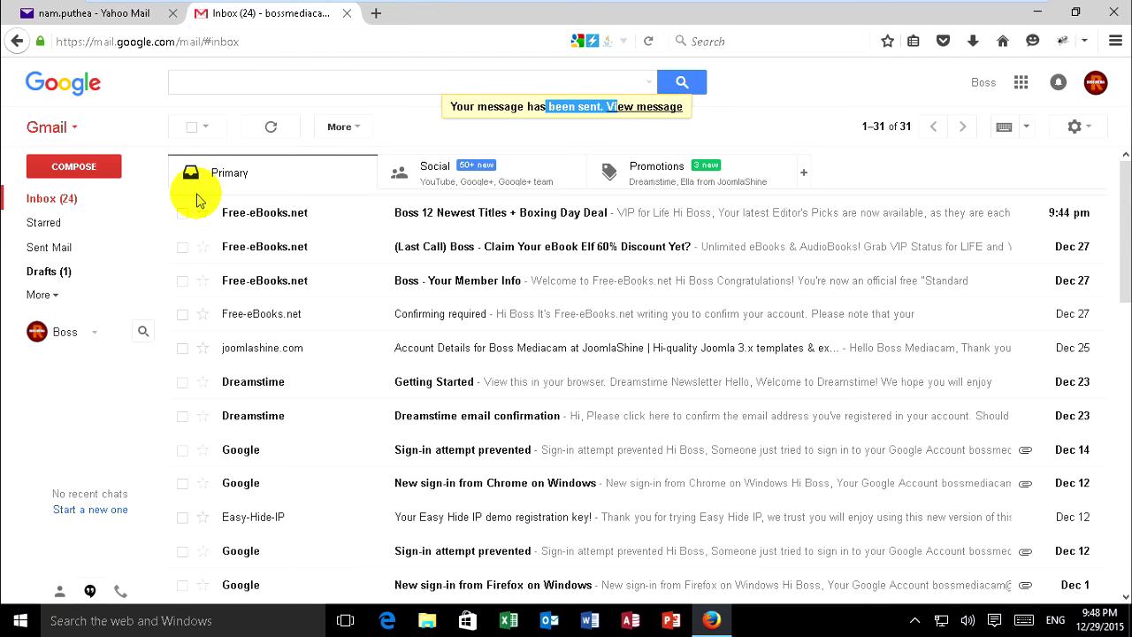
pyautogui.click(73, 170)
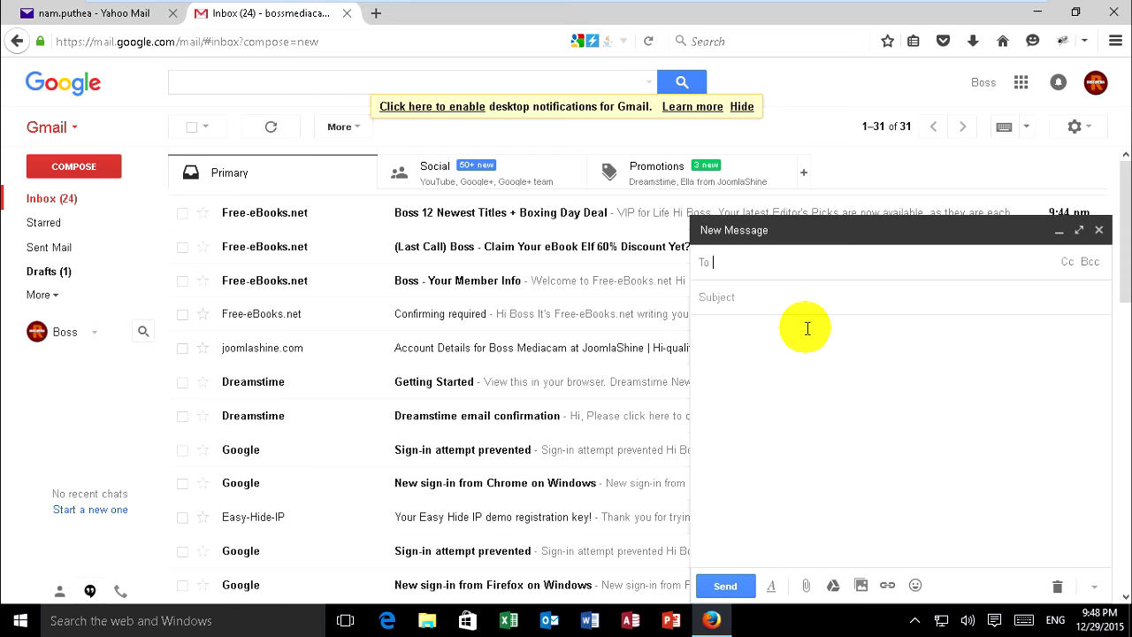
pyautogui.write('am.')
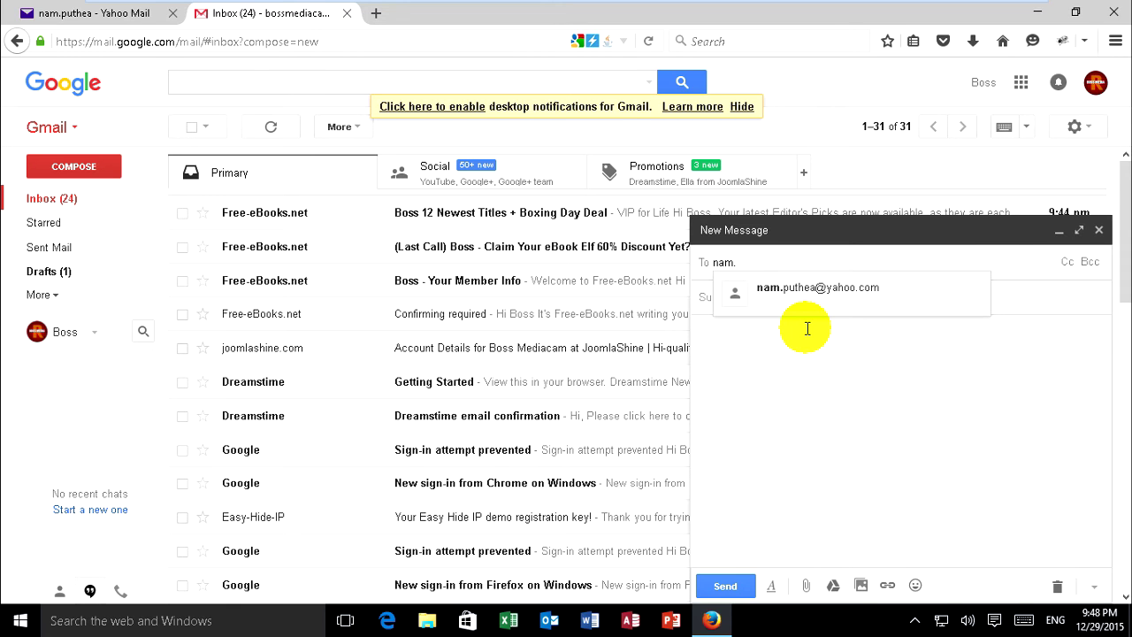
pyautogui.click(804, 309)
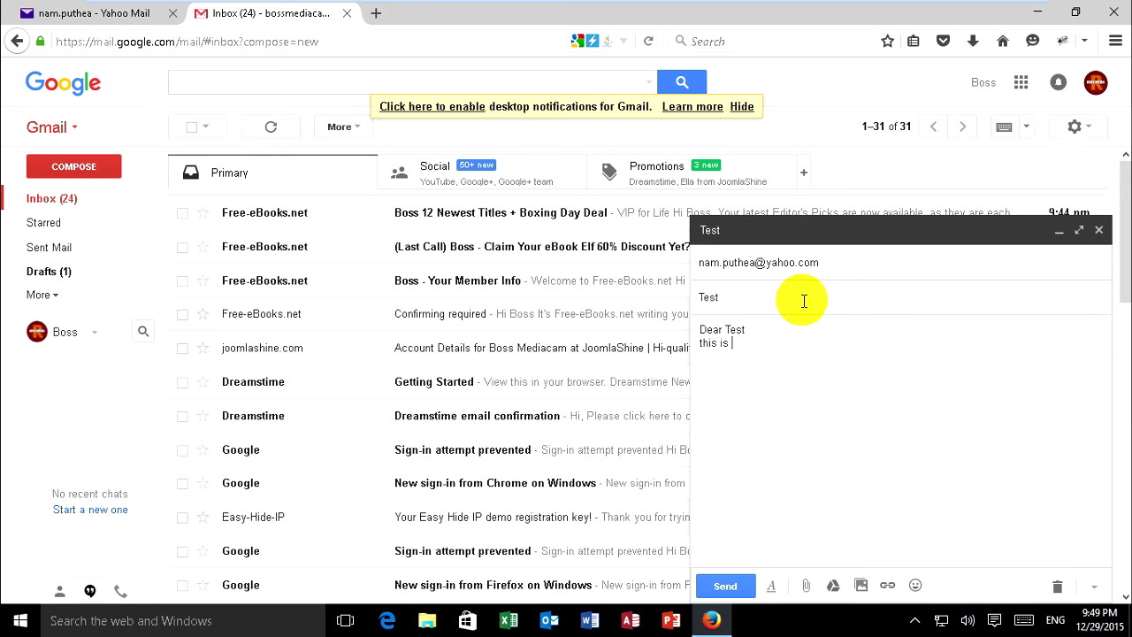
pyautogui.write('y family')
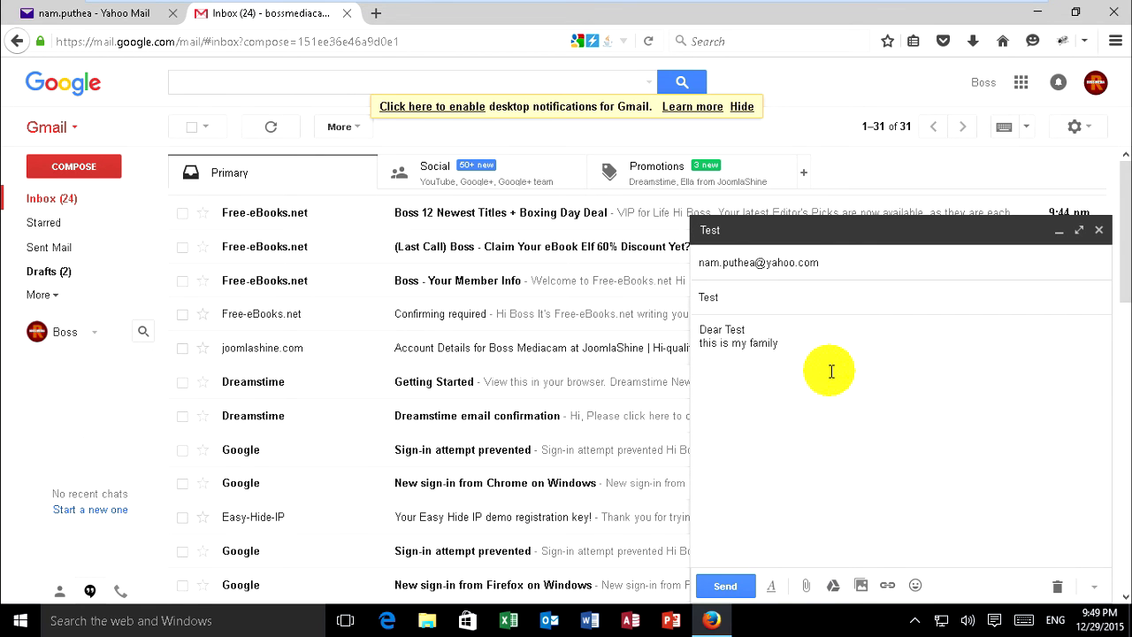
# Step: Review the body text of the "Test" message and send it
pyautogui.moveTo(818, 360); pyautogui.dragTo(678, 321)
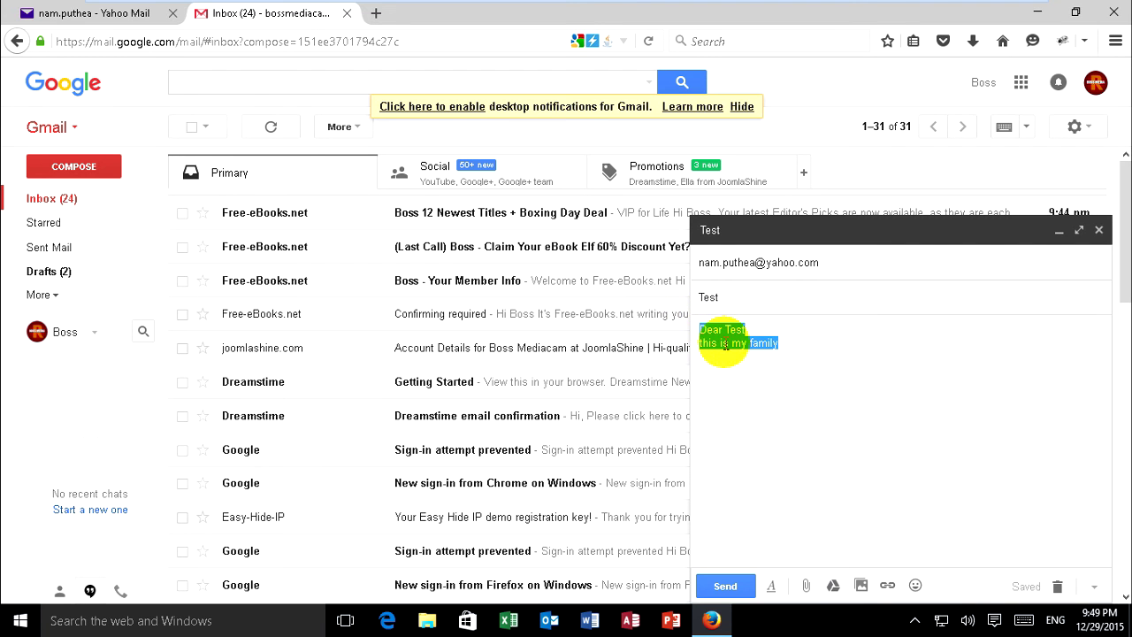
pyautogui.click(814, 354)
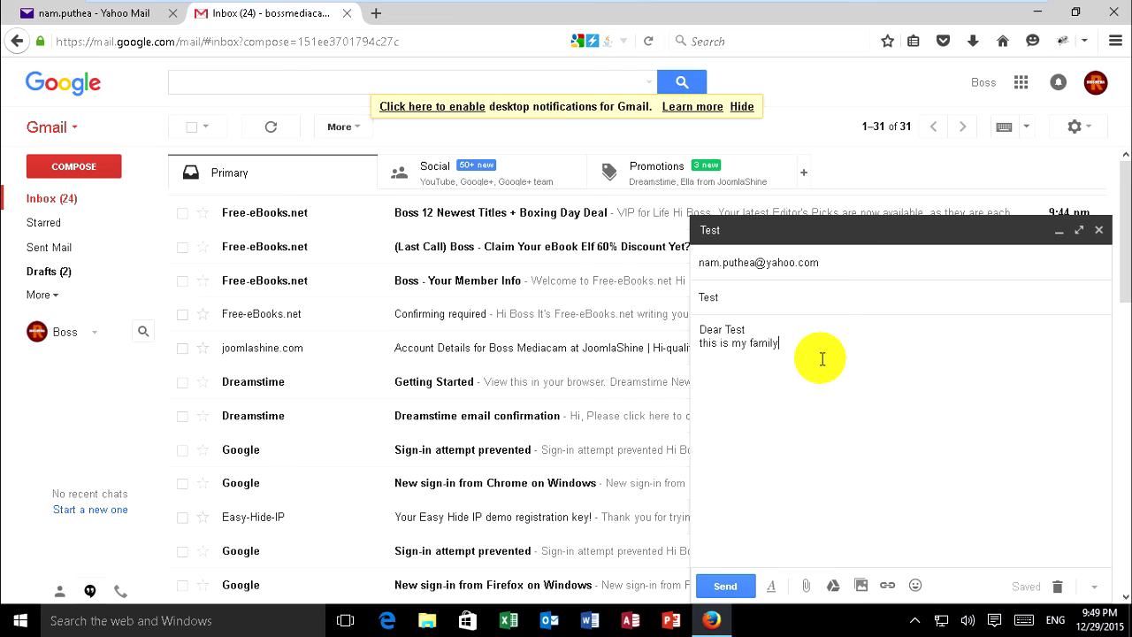
pyautogui.click(725, 585)
pyautogui.moveTo(549, 107); pyautogui.dragTo(590, 106)
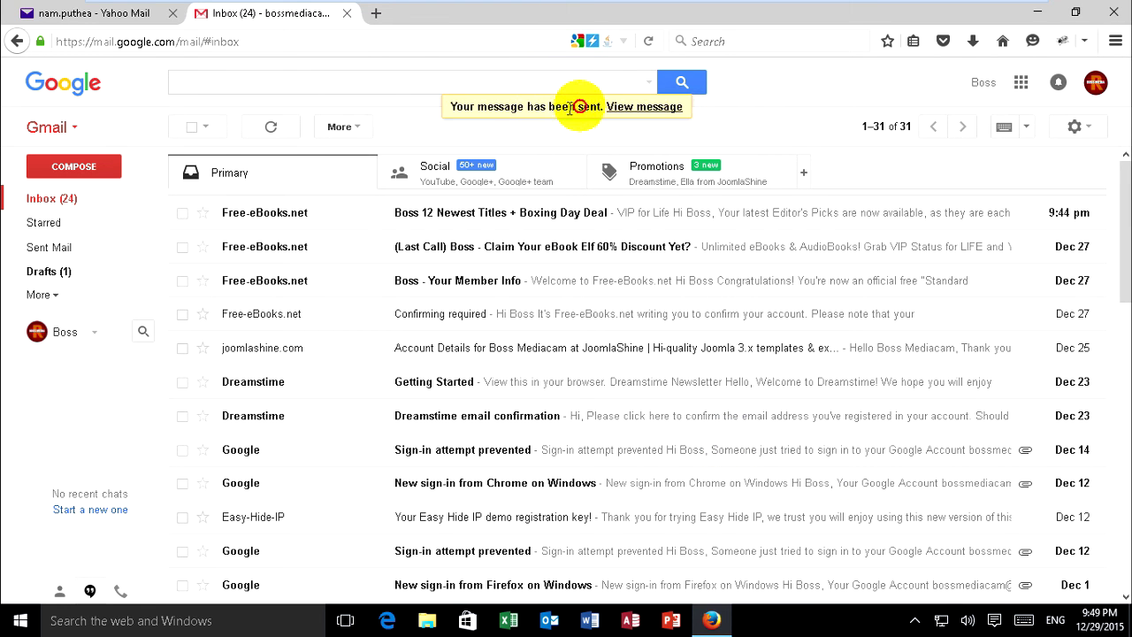
# Step: Switch back to Yahoo Mail and check the Inbox and the Family folder for the "Test" message
pyautogui.click(104, 13)
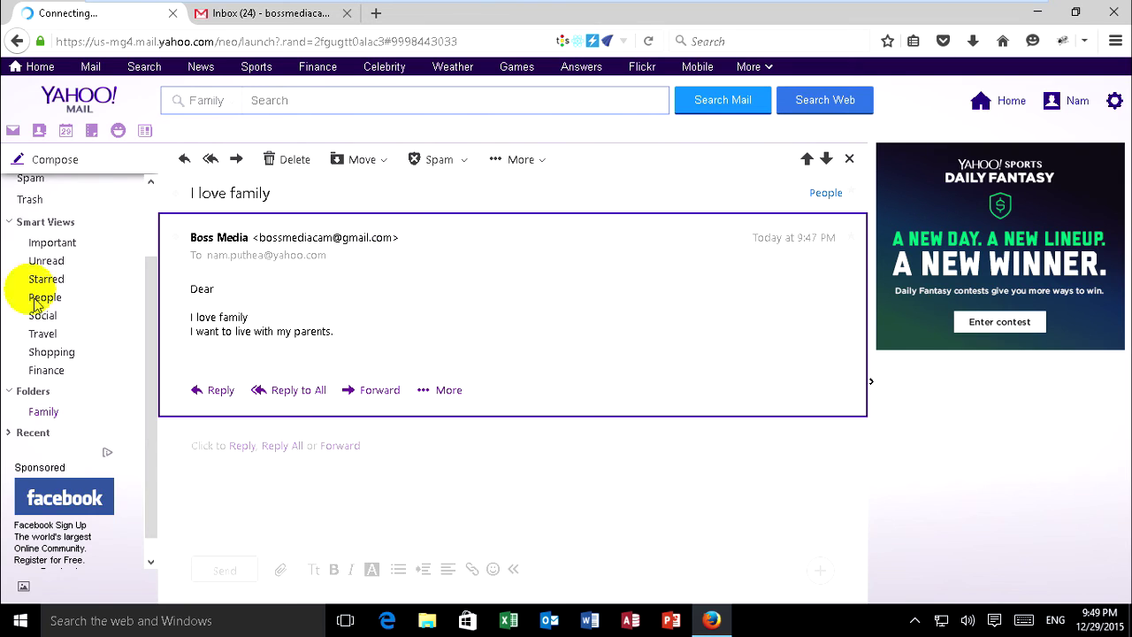
pyautogui.scroll(2, 124, 279)
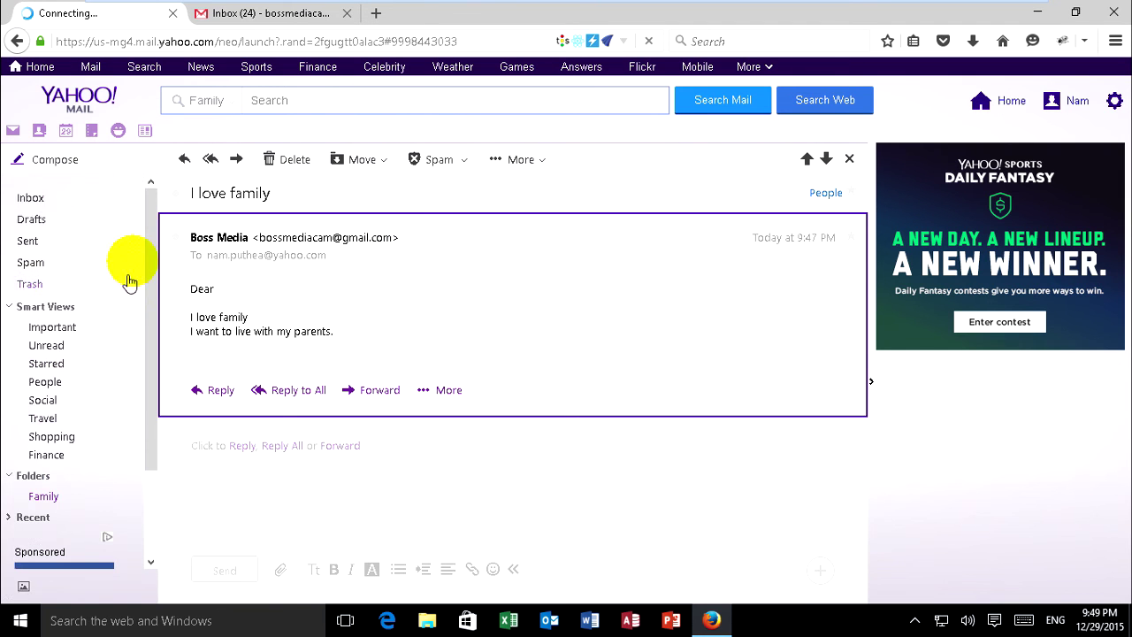
pyautogui.click(30, 198)
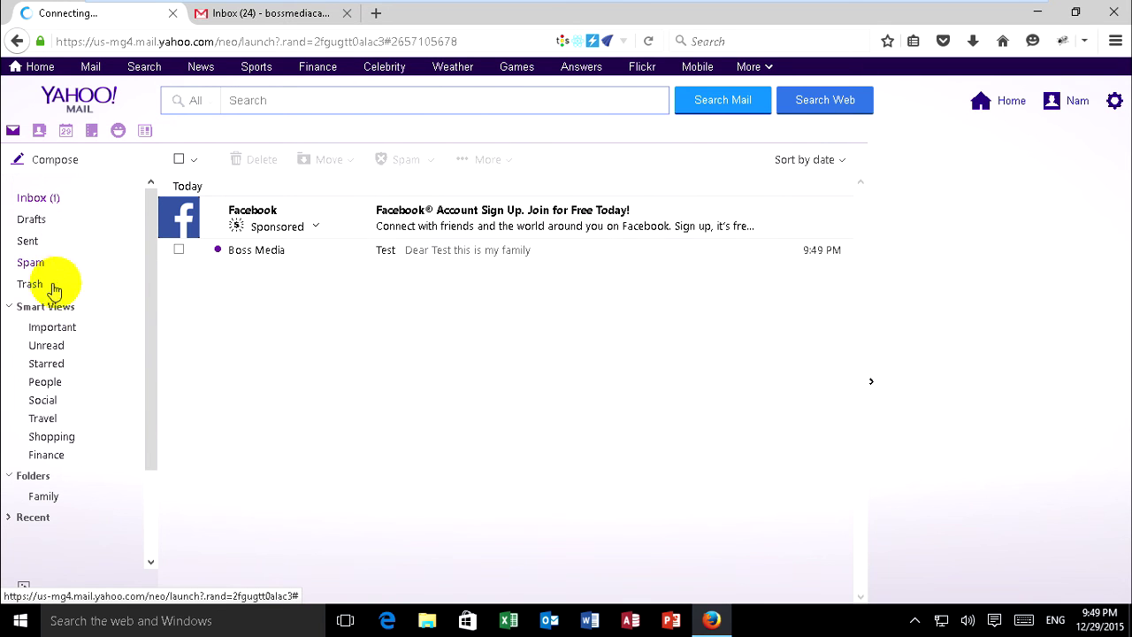
pyautogui.click(46, 498)
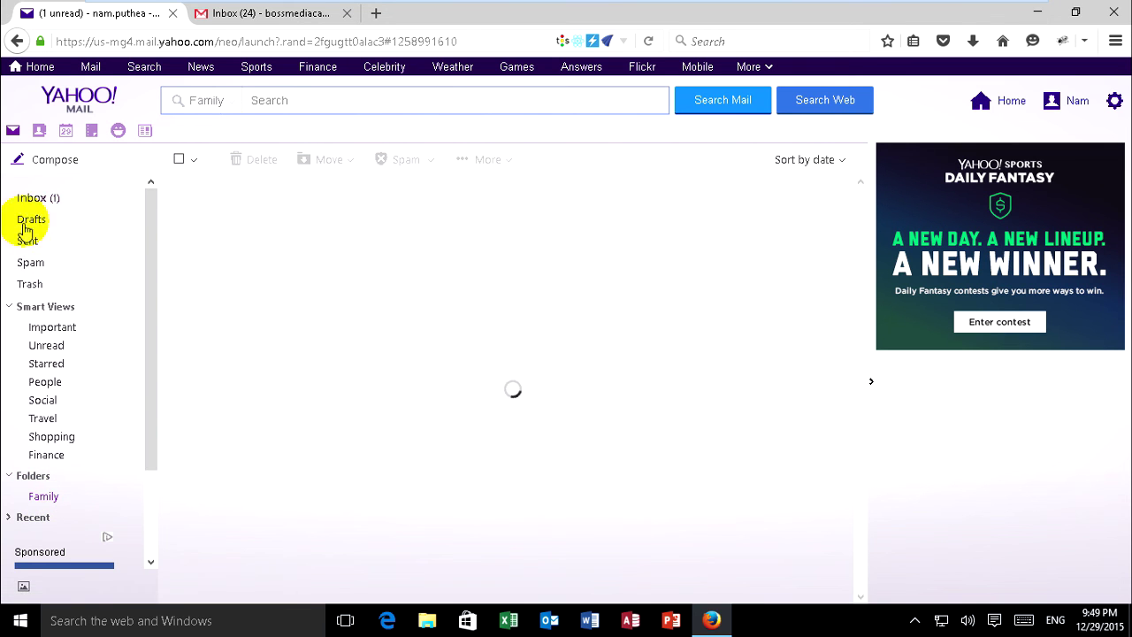
pyautogui.click(42, 200)
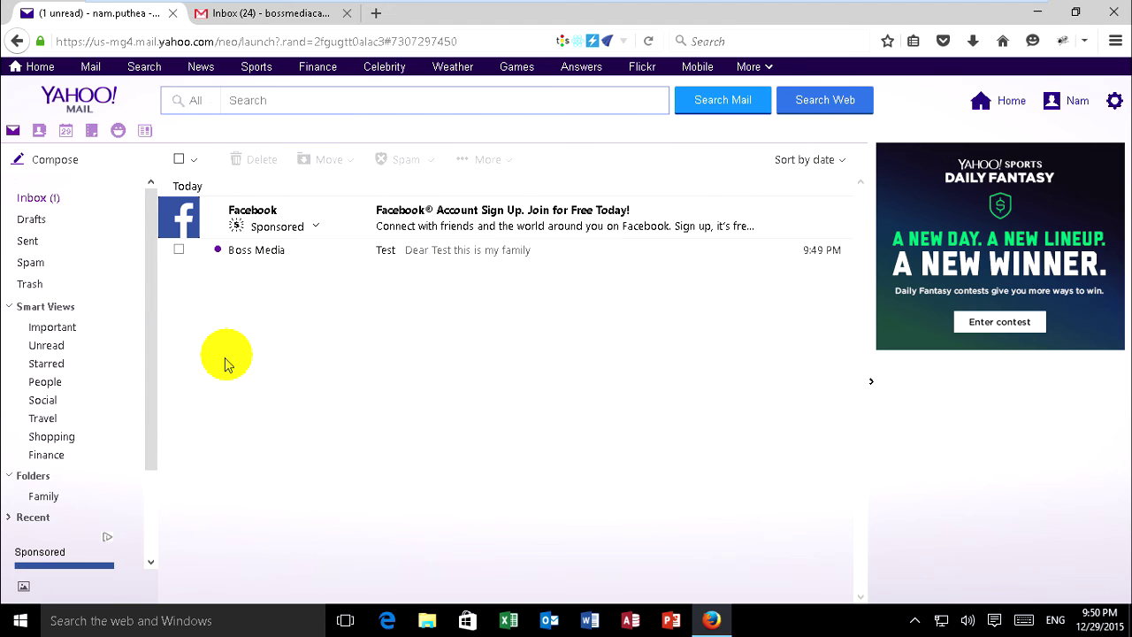
# Step: Open the mail filter settings and remove the "My Family" filter
pyautogui.click(1114, 105)
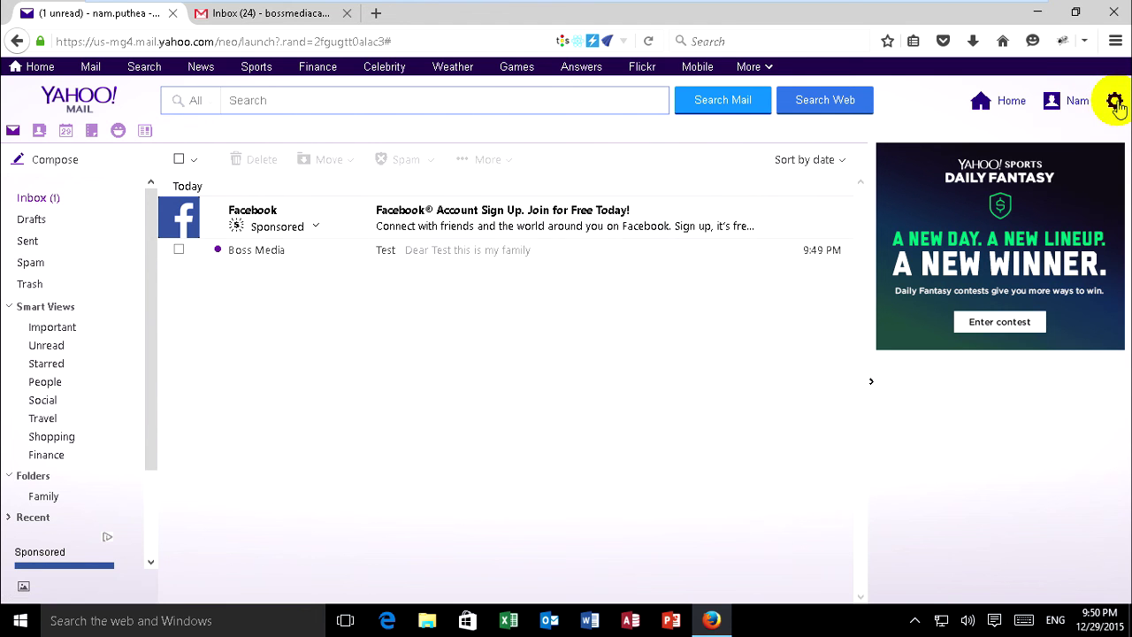
pyautogui.click(1115, 102)
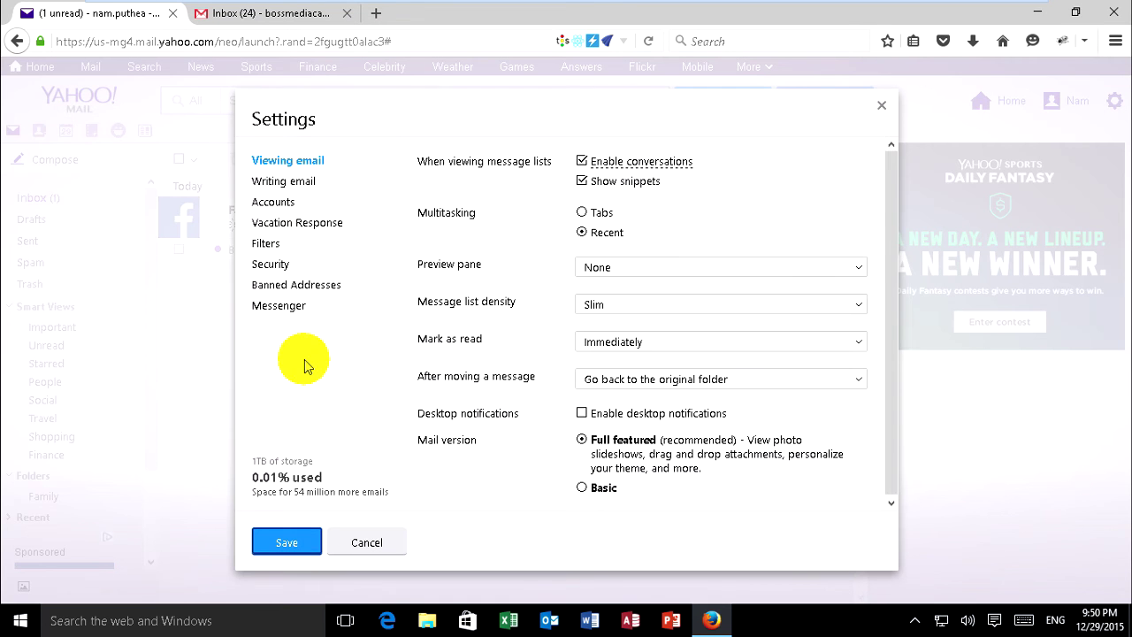
pyautogui.click(262, 248)
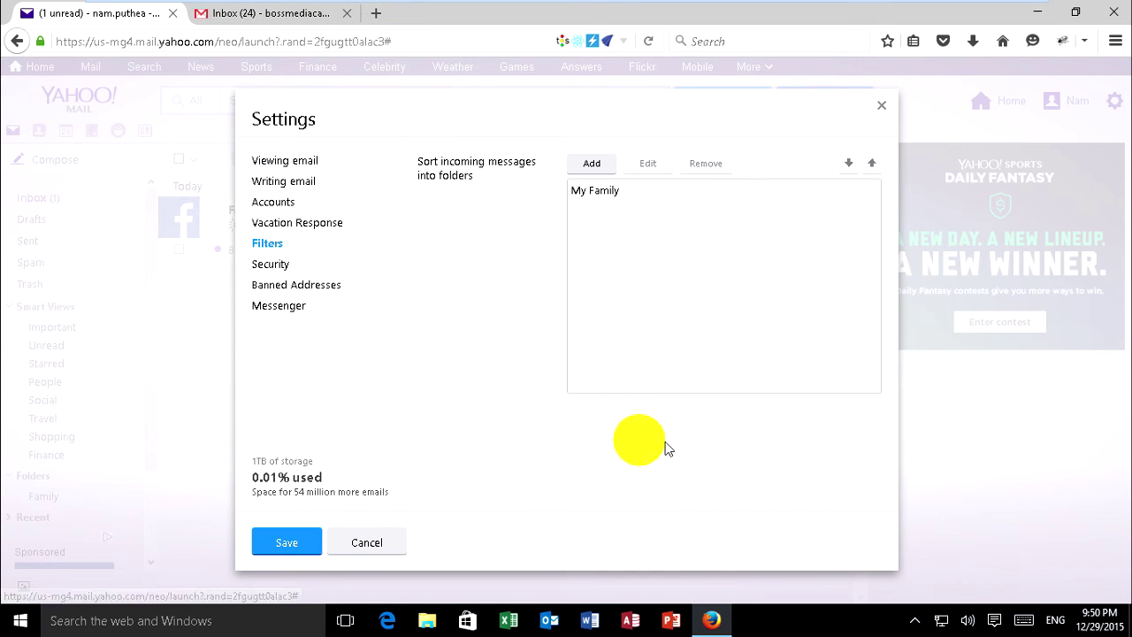
pyautogui.click(606, 194)
pyautogui.click(606, 195)
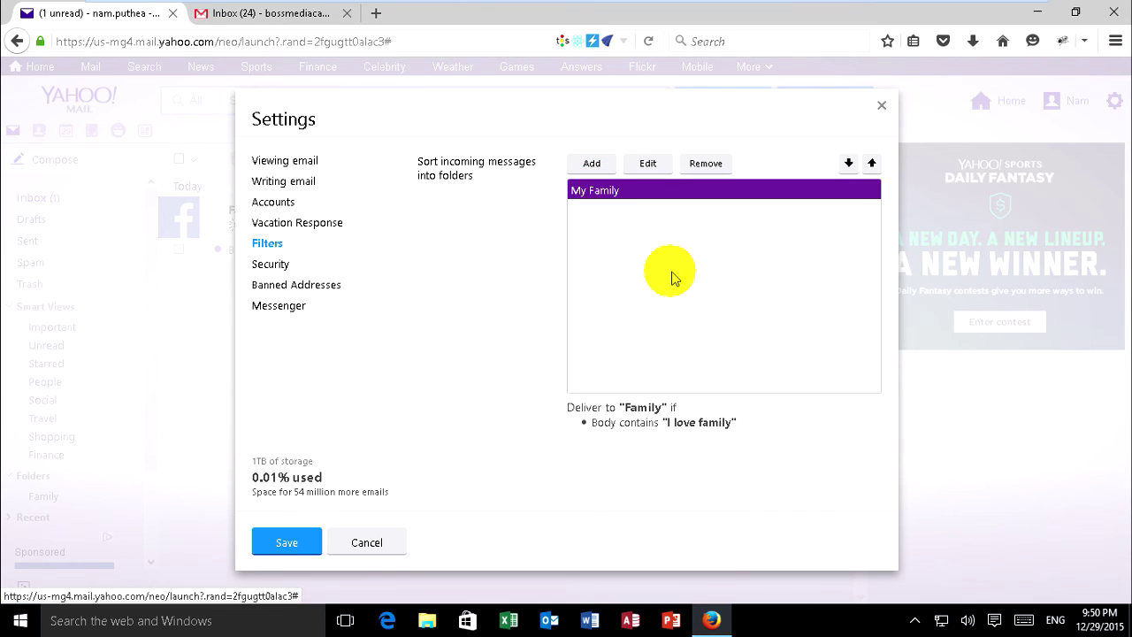
pyautogui.click(705, 163)
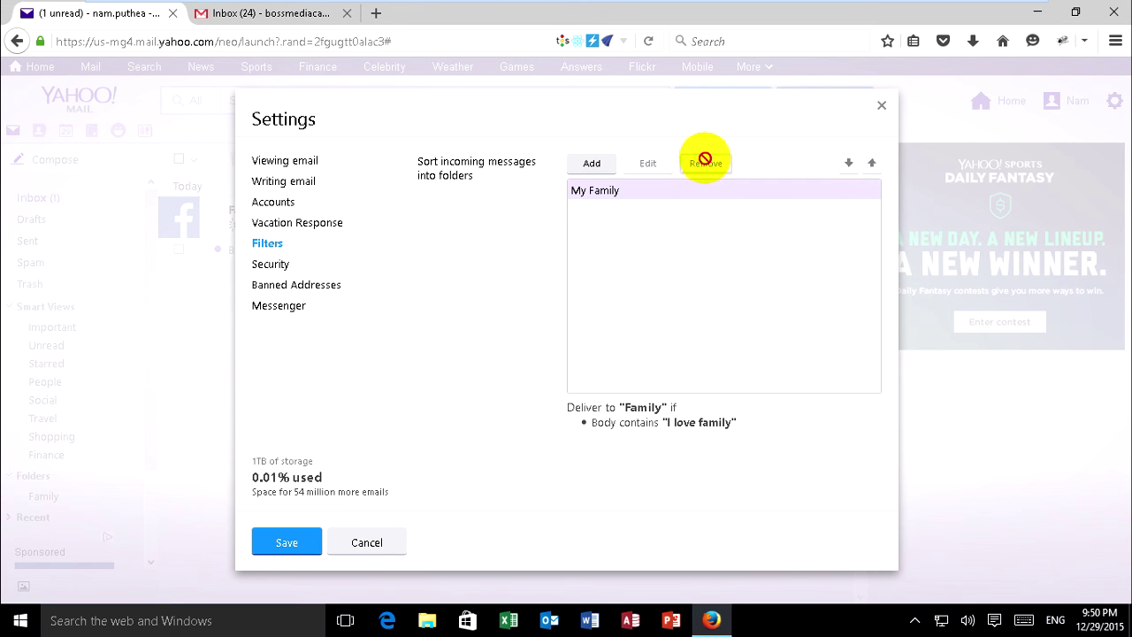
# Step: Add a filter named "Move to Trash" with From containing "@", To/CC containing "@" and Body containing "."
pyautogui.click(592, 165)
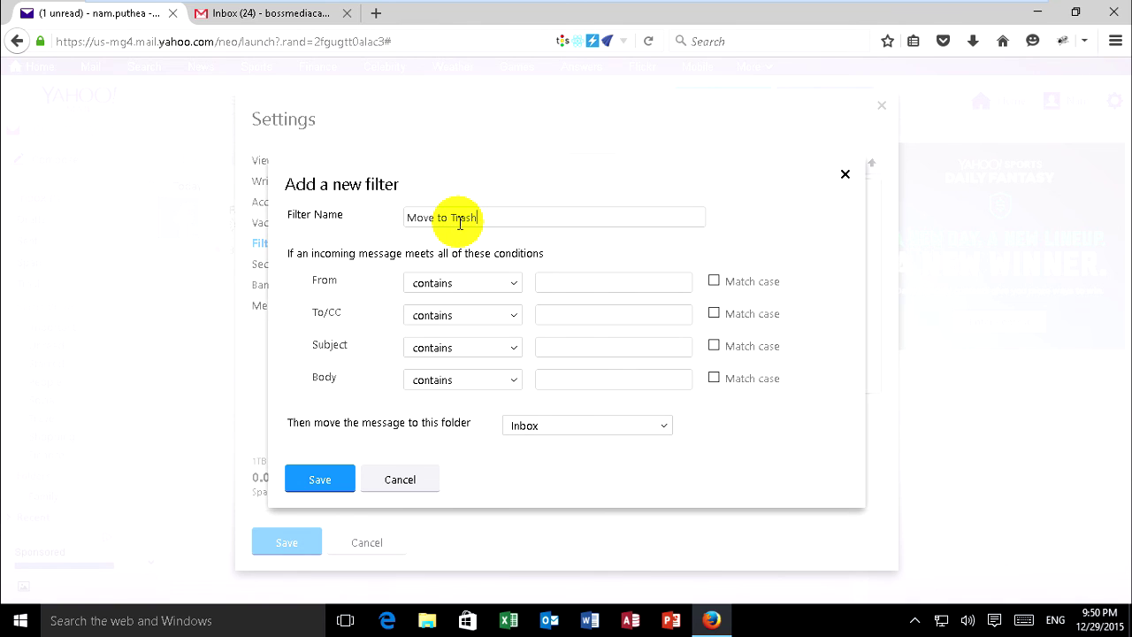
pyautogui.click(584, 285)
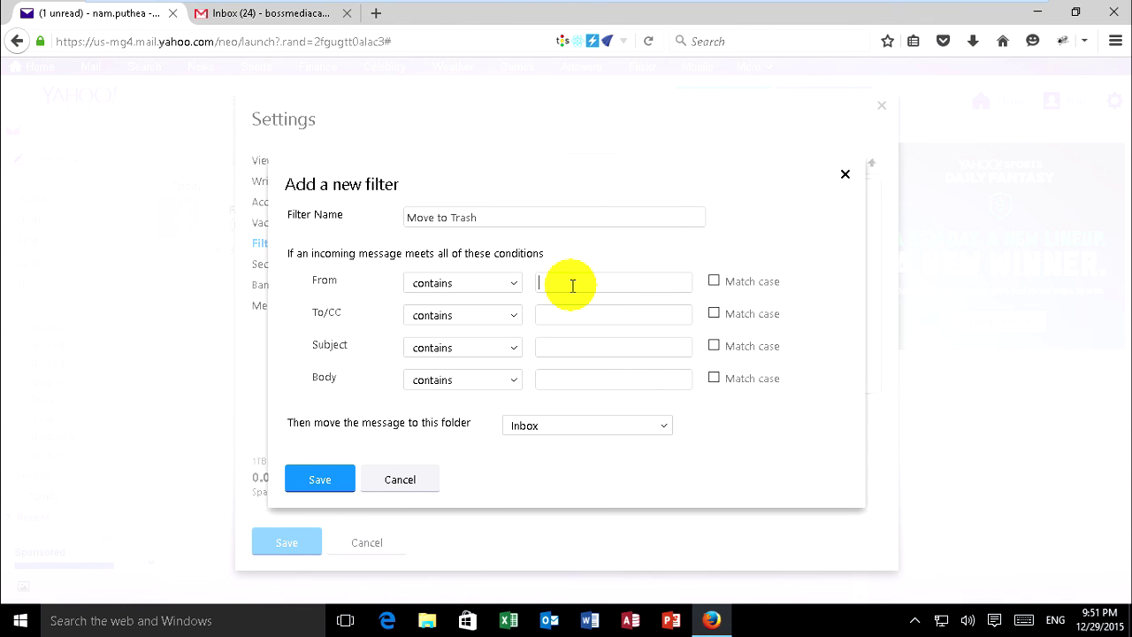
pyautogui.doubleClick(320, 279)
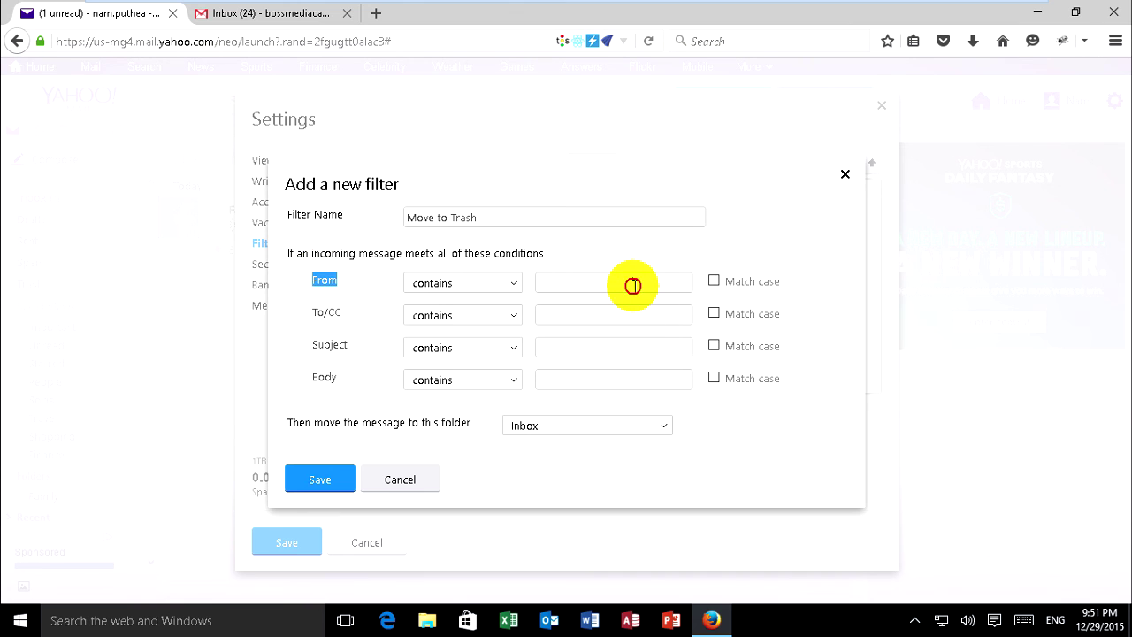
pyautogui.click(634, 286)
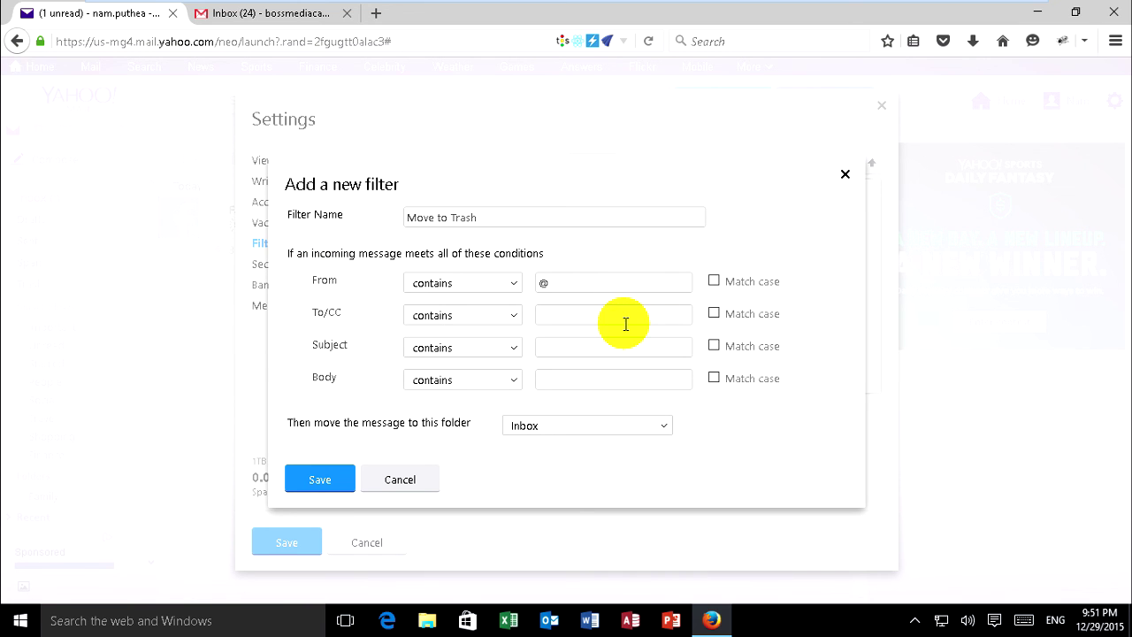
pyautogui.click(627, 321)
pyautogui.click(588, 353)
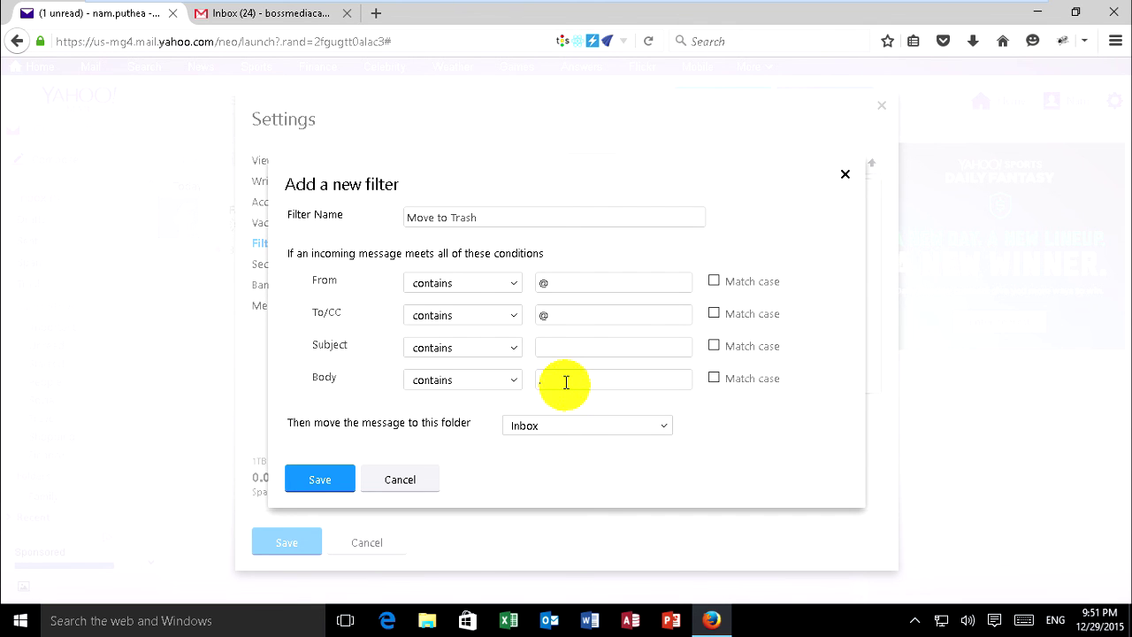
# Step: Make the "Move to Trash" filter deliver matching messages to the Trash folder, then save the filter and the settings
pyautogui.click(581, 423)
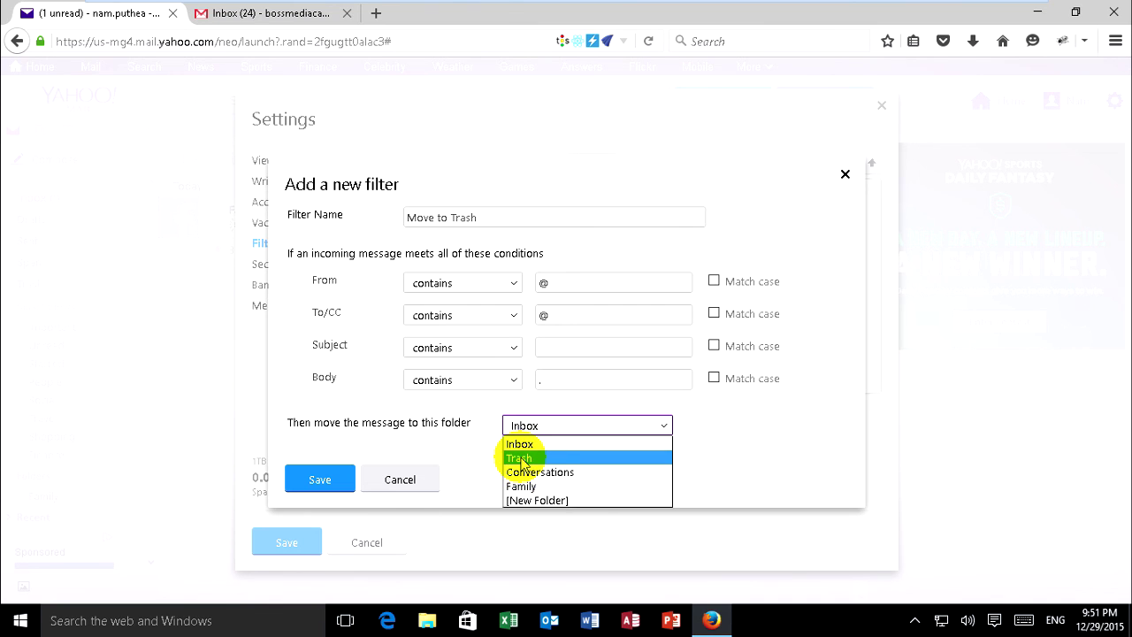
pyautogui.click(520, 459)
pyautogui.click(310, 478)
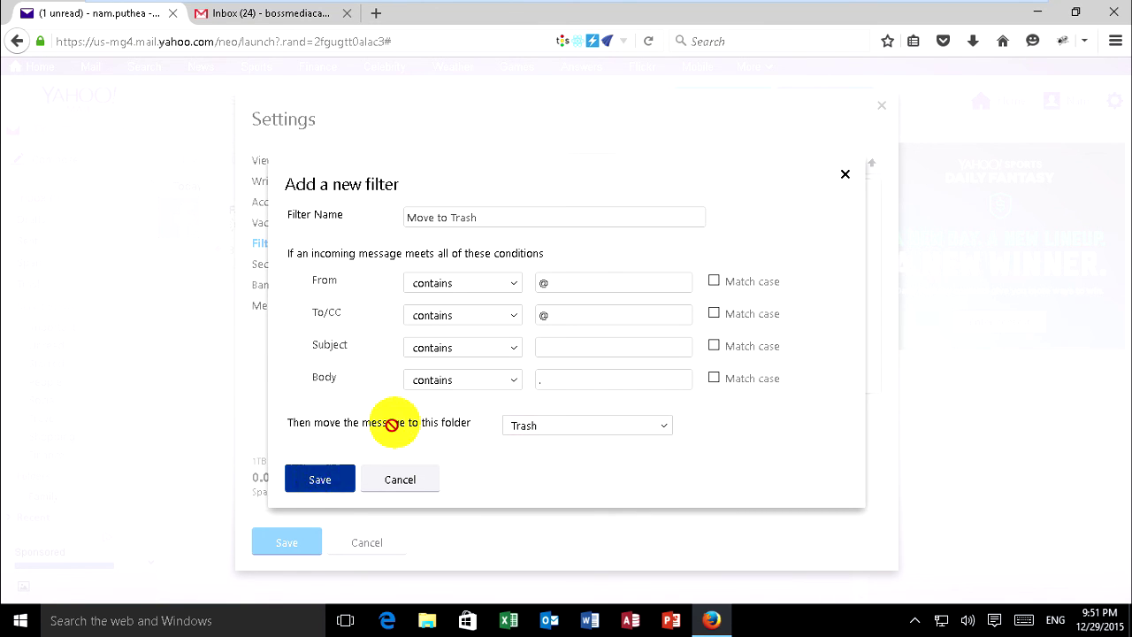
pyautogui.click(609, 191)
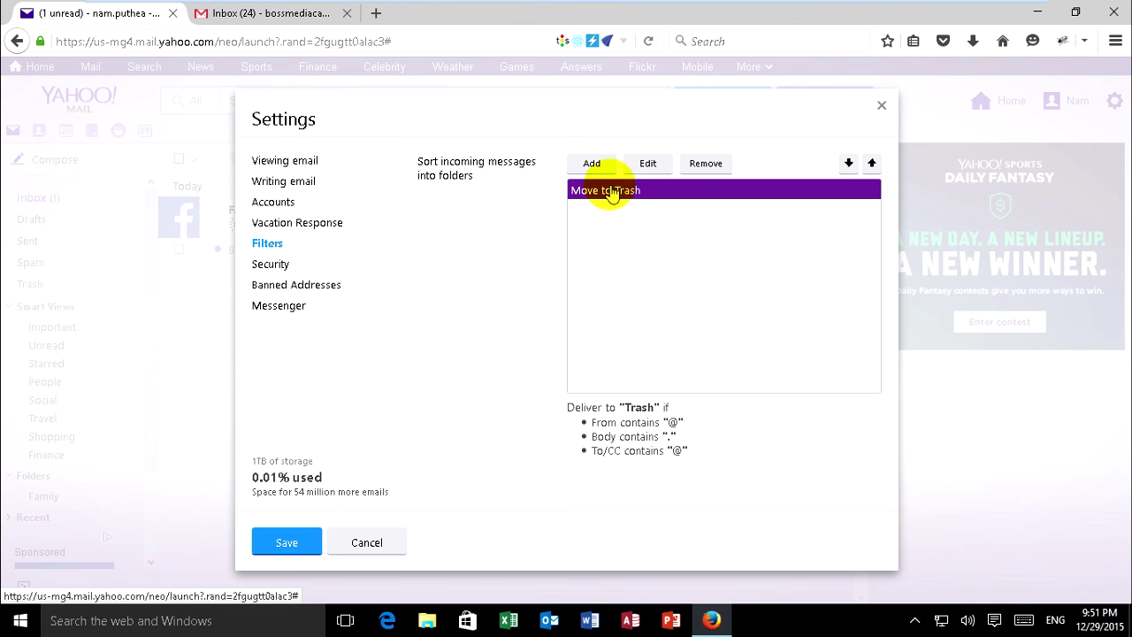
pyautogui.click(295, 541)
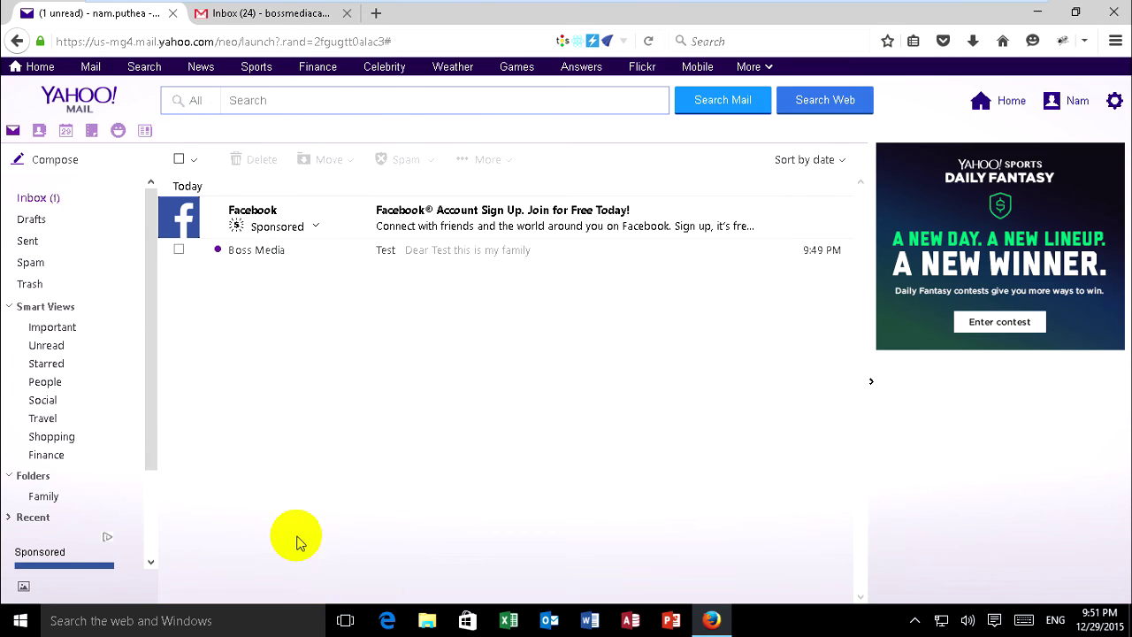
# Step: Switch to Gmail and start a new message addressed to the Yahoo address
pyautogui.click(268, 15)
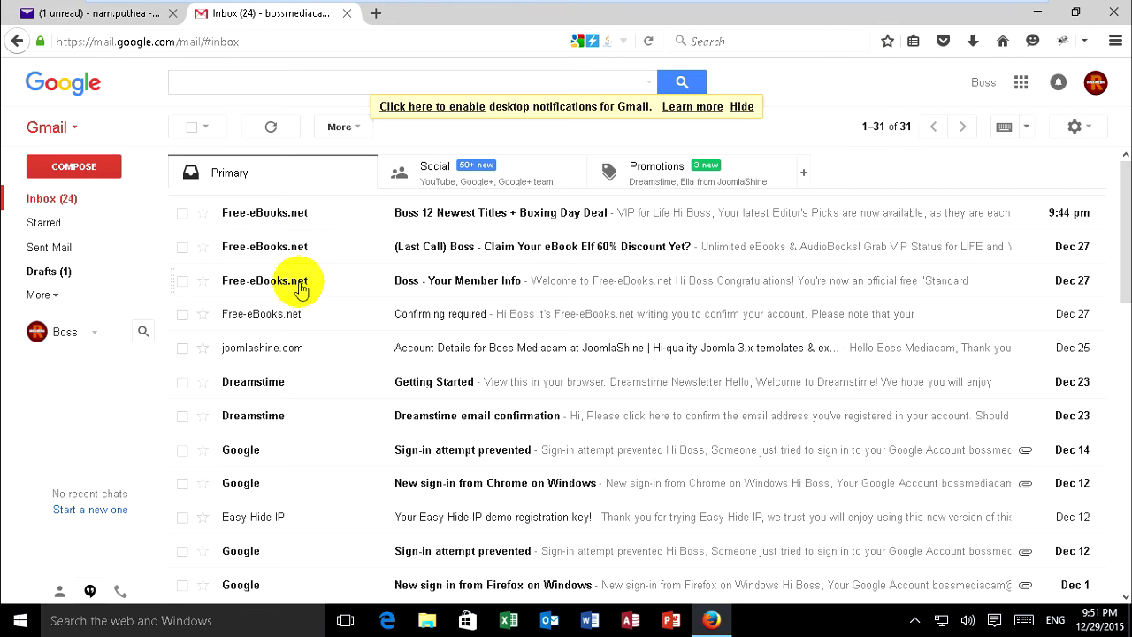
pyautogui.press('c')
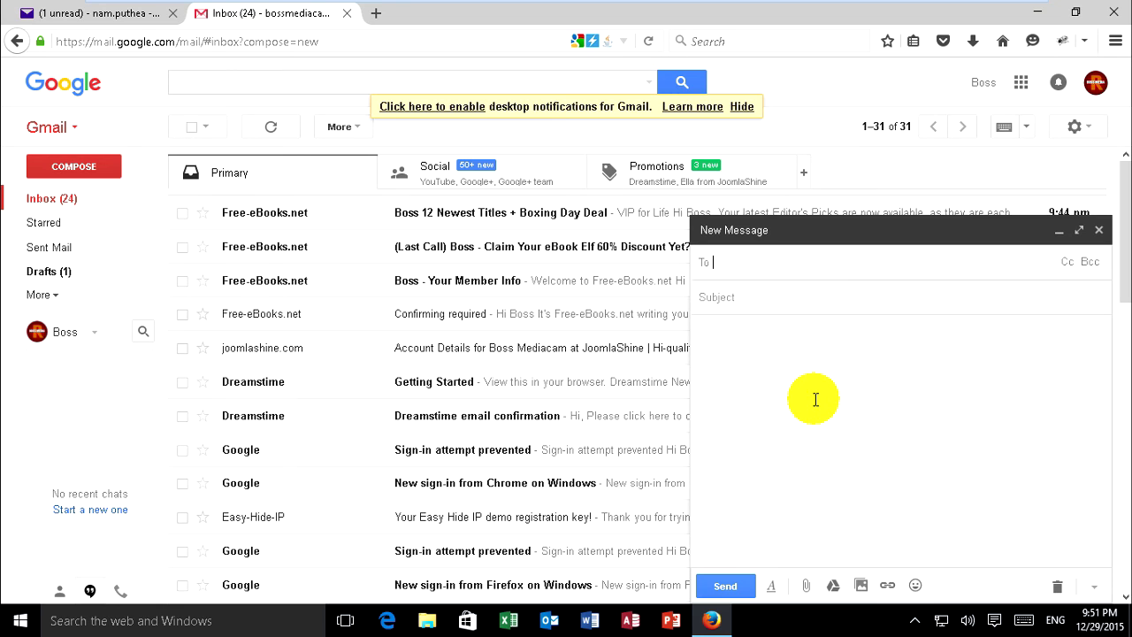
pyautogui.write('nam')
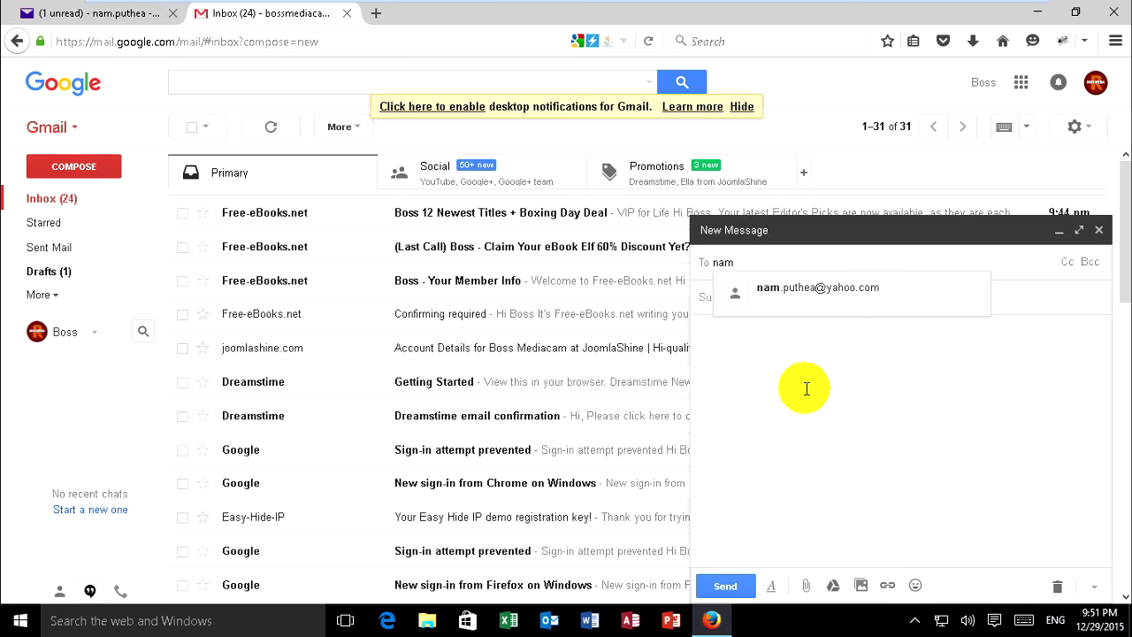
pyautogui.press('Return')
# Step: Set the subject to "This is my email", write a body opening with "Dear Sir", and check the recipient address
pyautogui.click(768, 296)
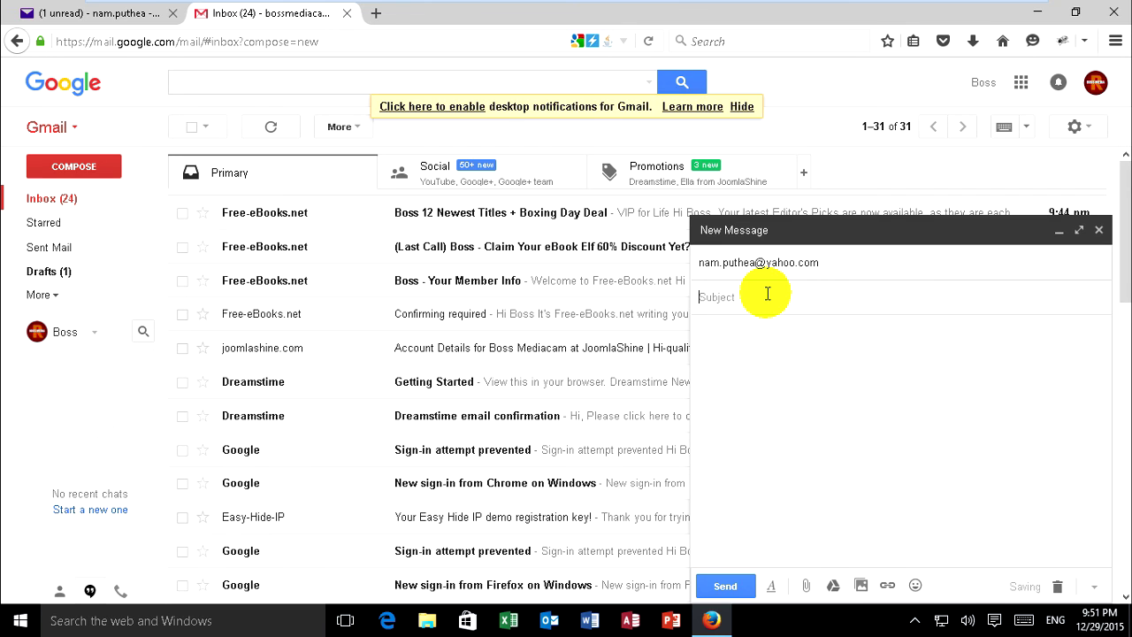
pyautogui.write('This is ')
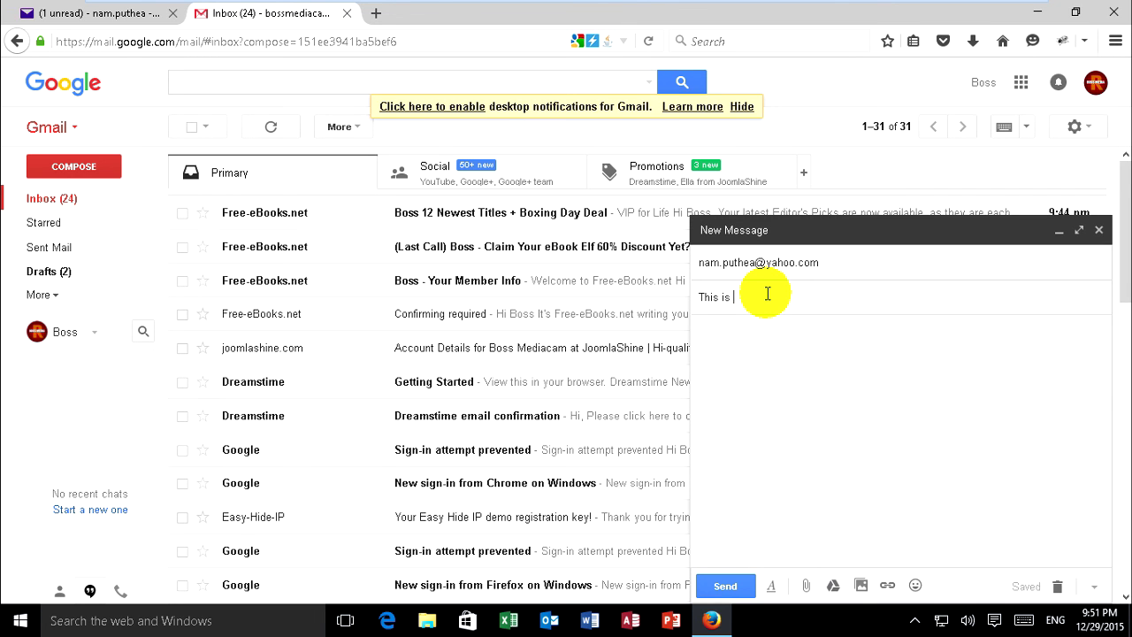
pyautogui.write('my email')
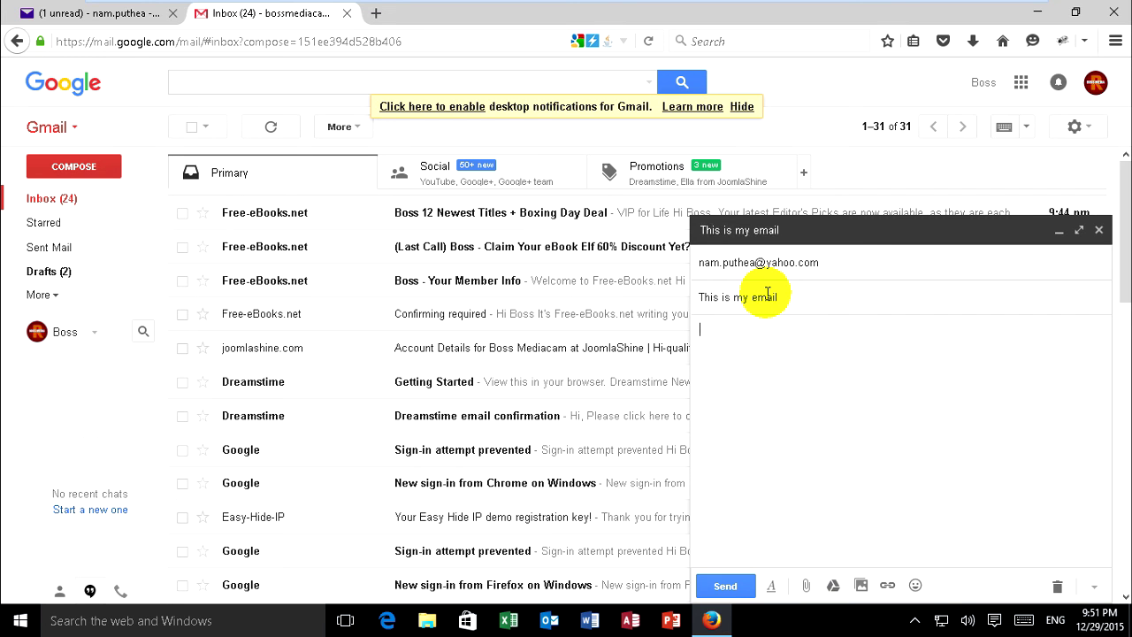
pyautogui.press('Tab')
pyautogui.write('Dea')
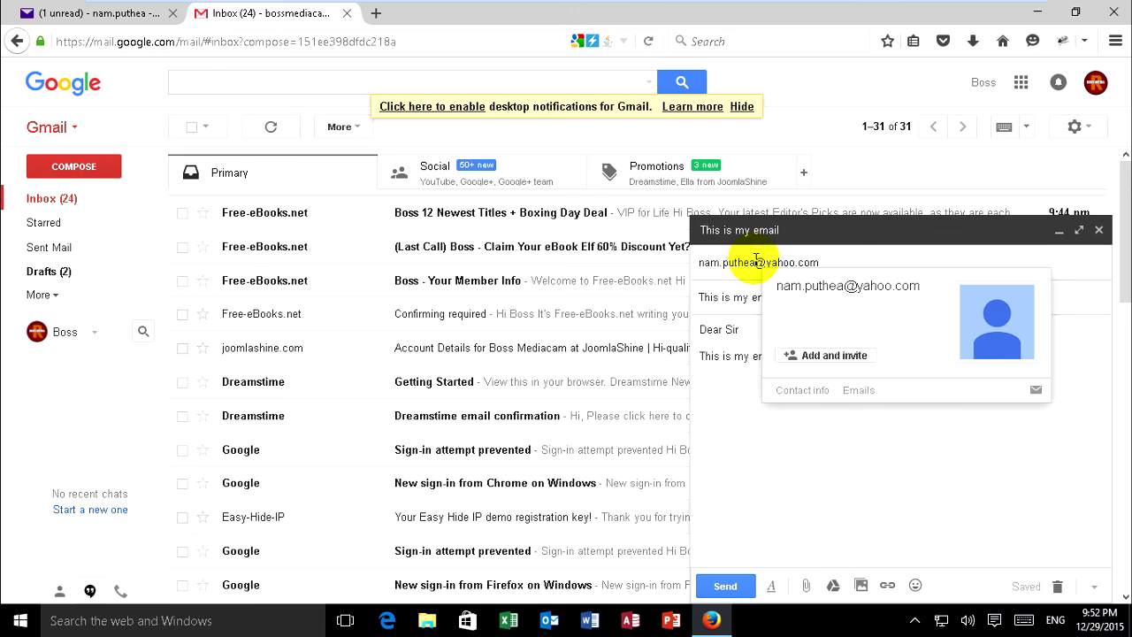
pyautogui.click(758, 264)
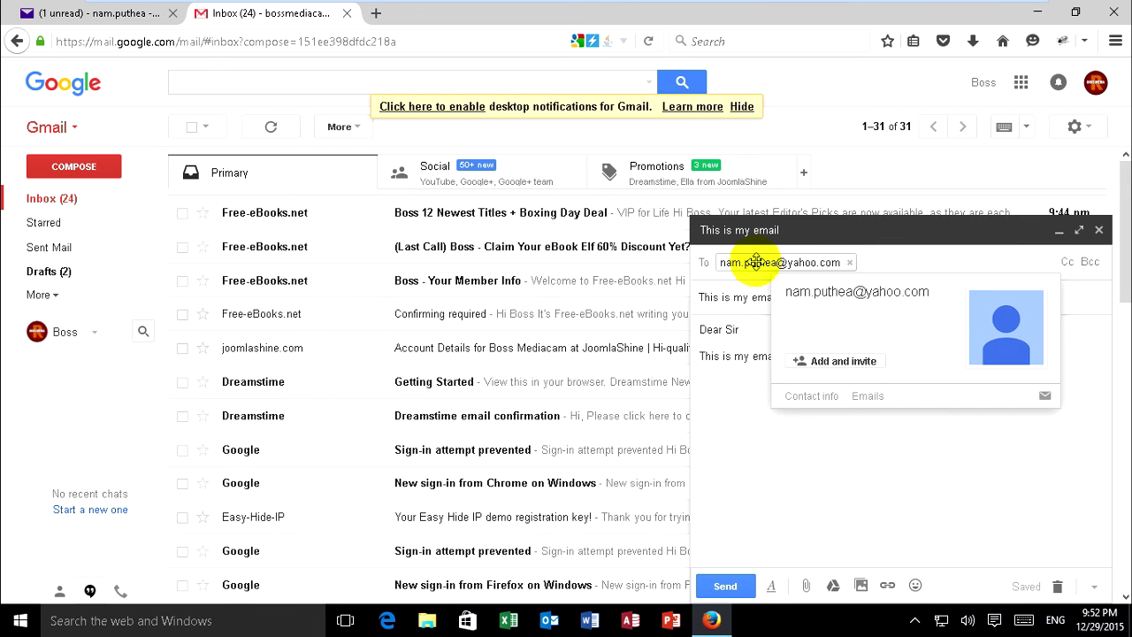
# Step: Review the subject and body of the "This is my email" message and send it
pyautogui.click(719, 298)
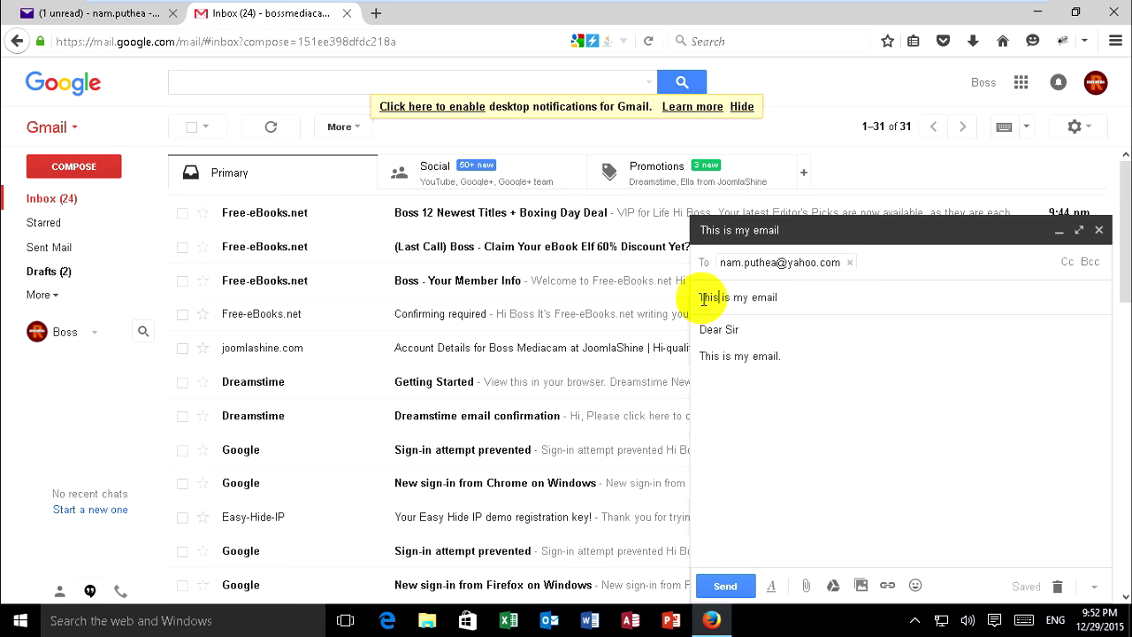
pyautogui.click(750, 298)
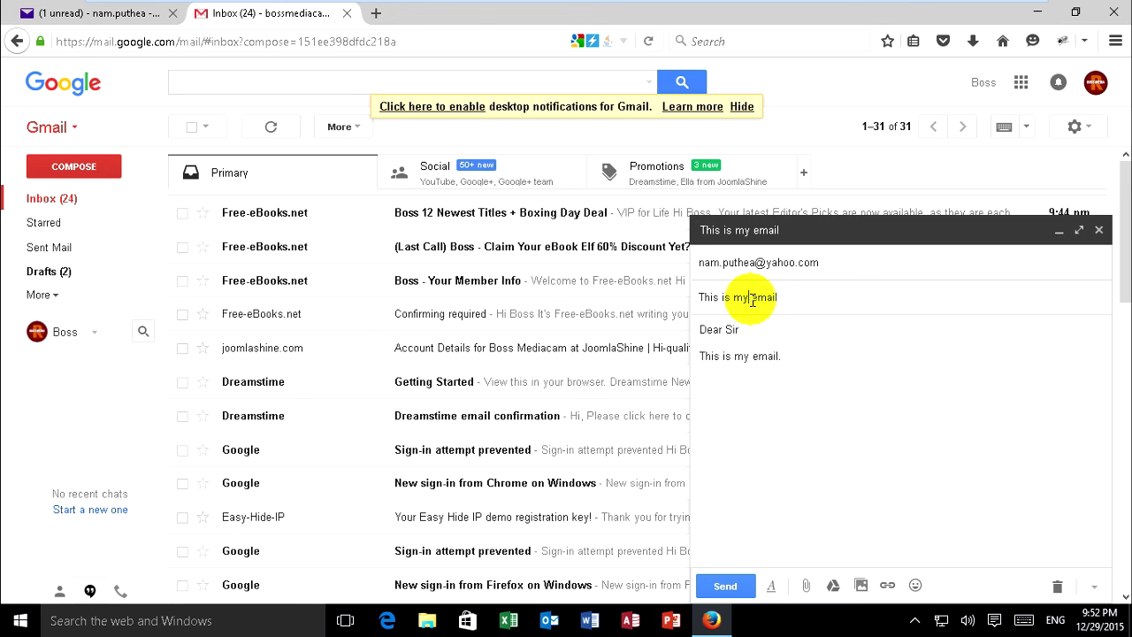
pyautogui.click(782, 356)
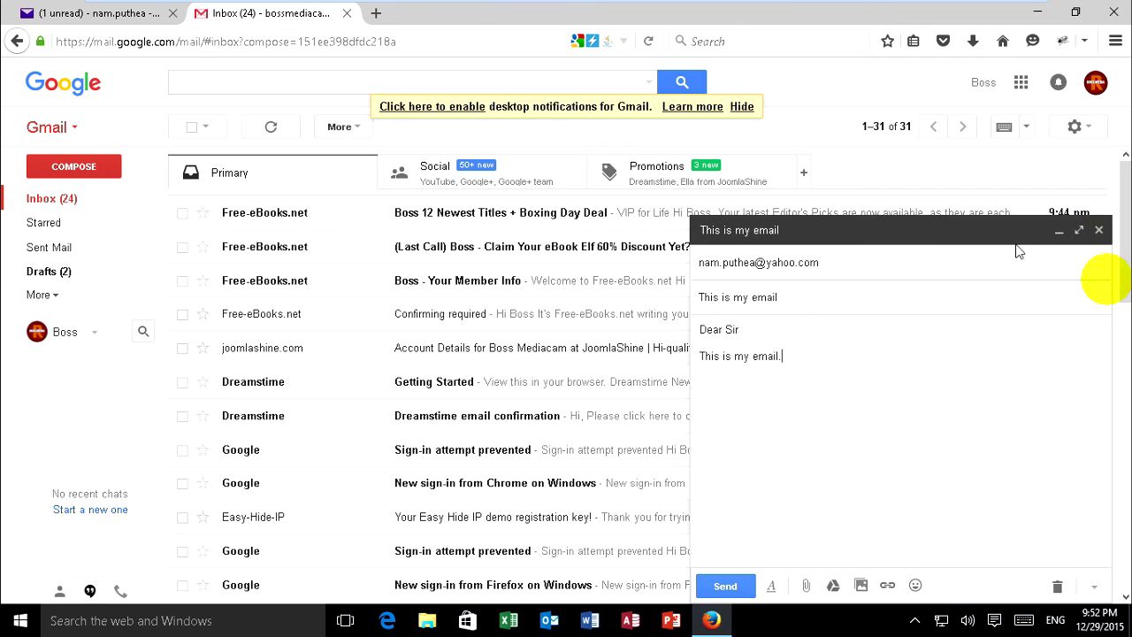
pyautogui.click(727, 589)
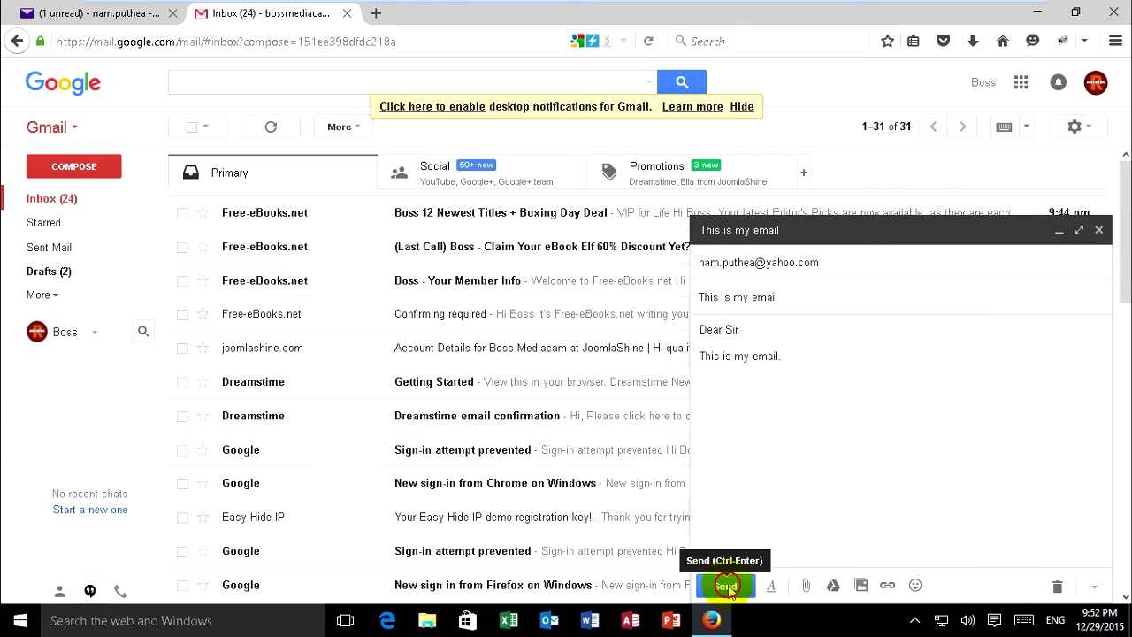
# Step: Switch to Yahoo Mail, check the Trash folder for the "This is my email" message, and search for messages from its sender
pyautogui.click(87, 12)
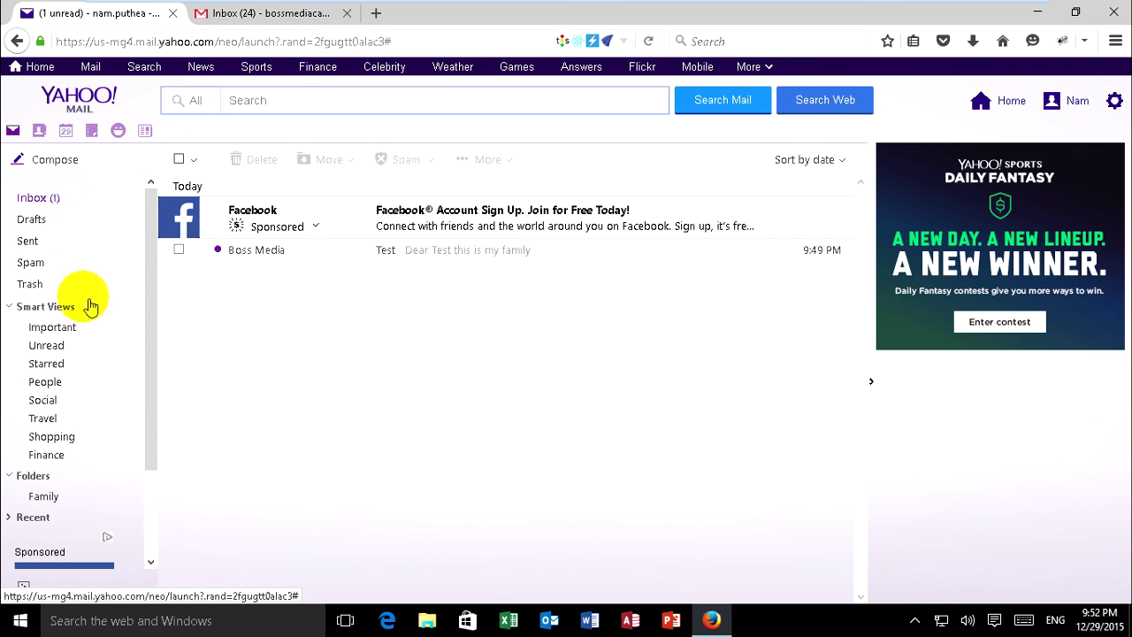
pyautogui.click(29, 285)
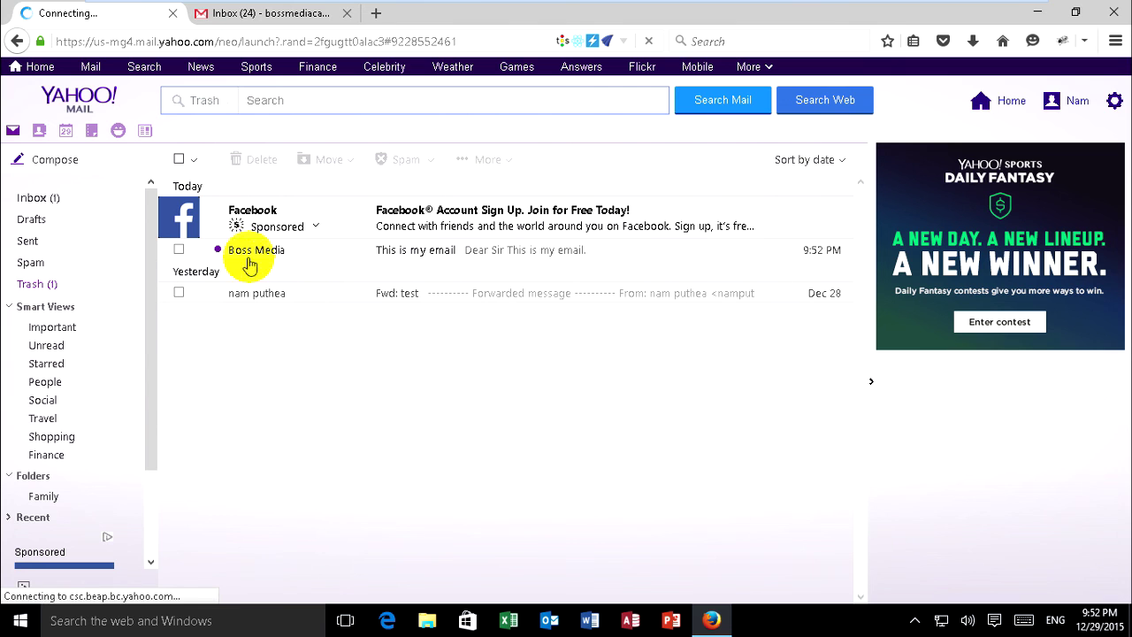
pyautogui.click(439, 250)
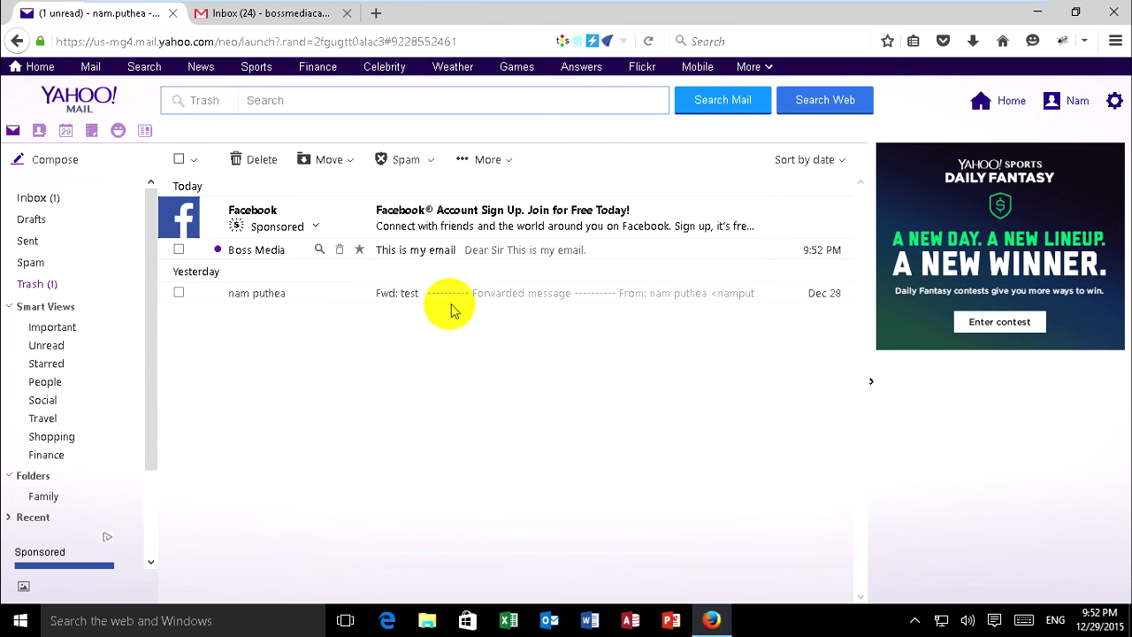
pyautogui.moveTo(273, 321); pyautogui.dragTo(169, 228)
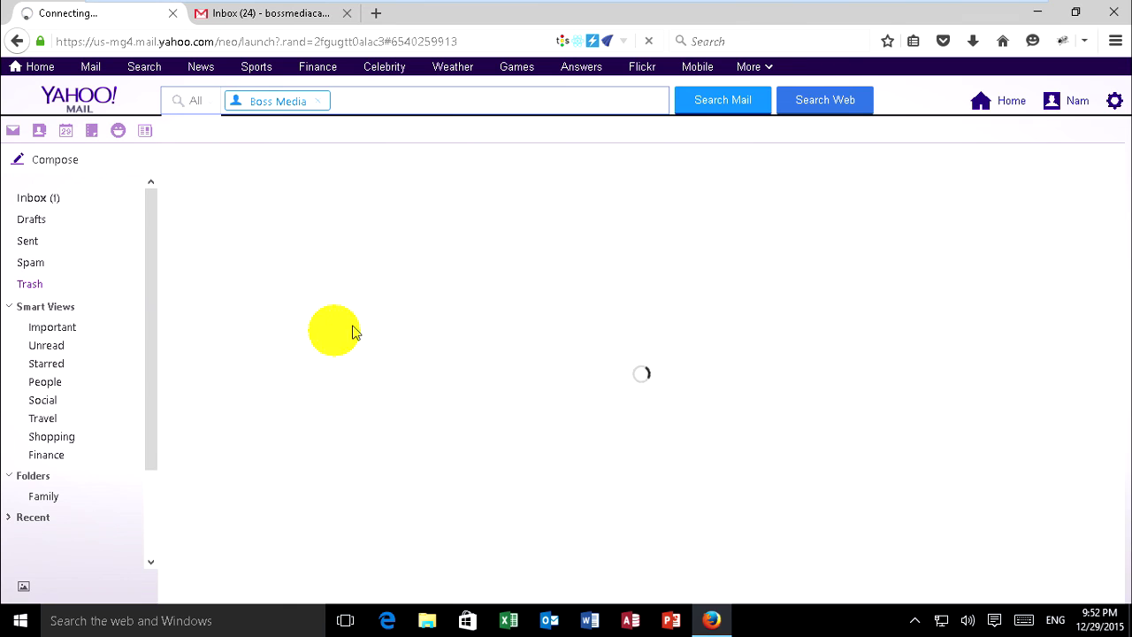
pyautogui.click(316, 102)
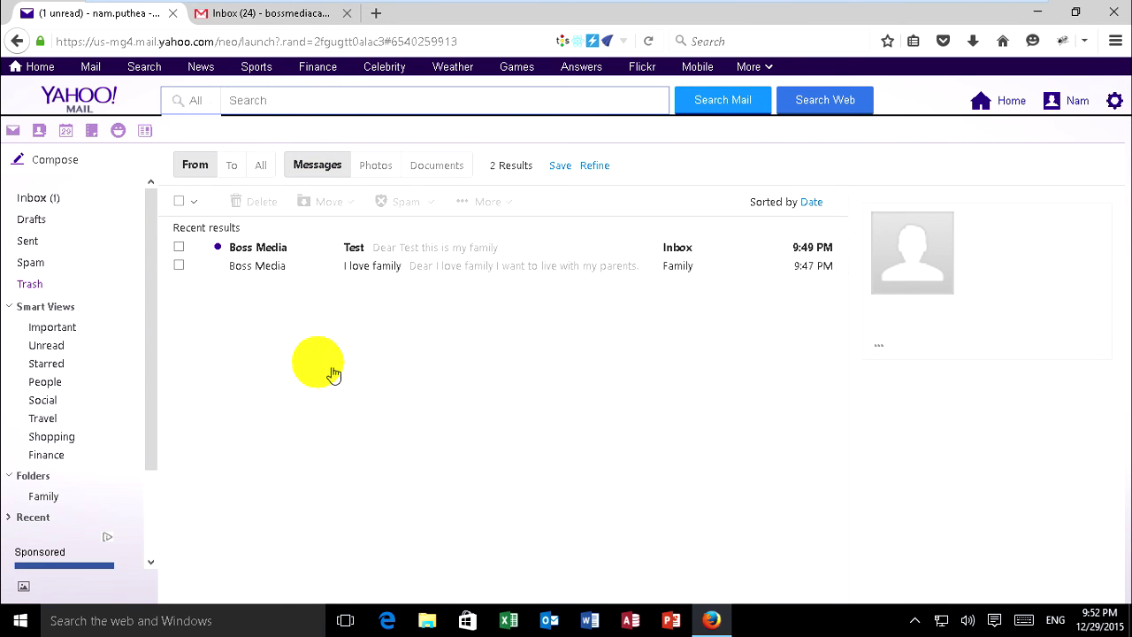
# Step: Remove the "Move to Trash" filter in the mail settings and save the settings
pyautogui.click(1118, 102)
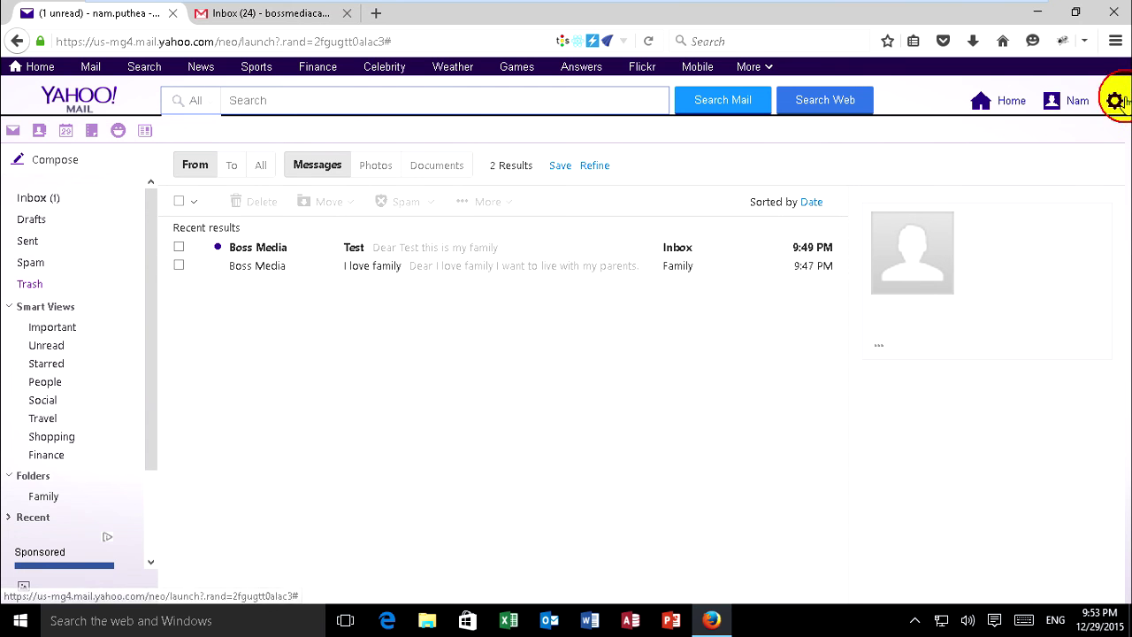
pyautogui.click(1118, 102)
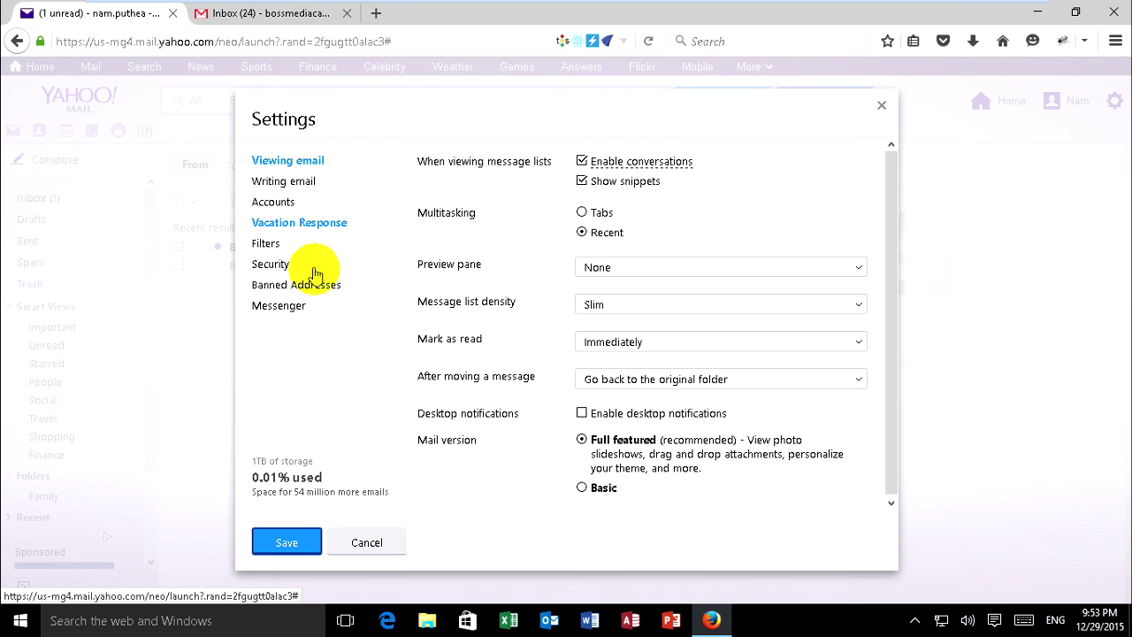
pyautogui.click(264, 245)
pyautogui.click(652, 194)
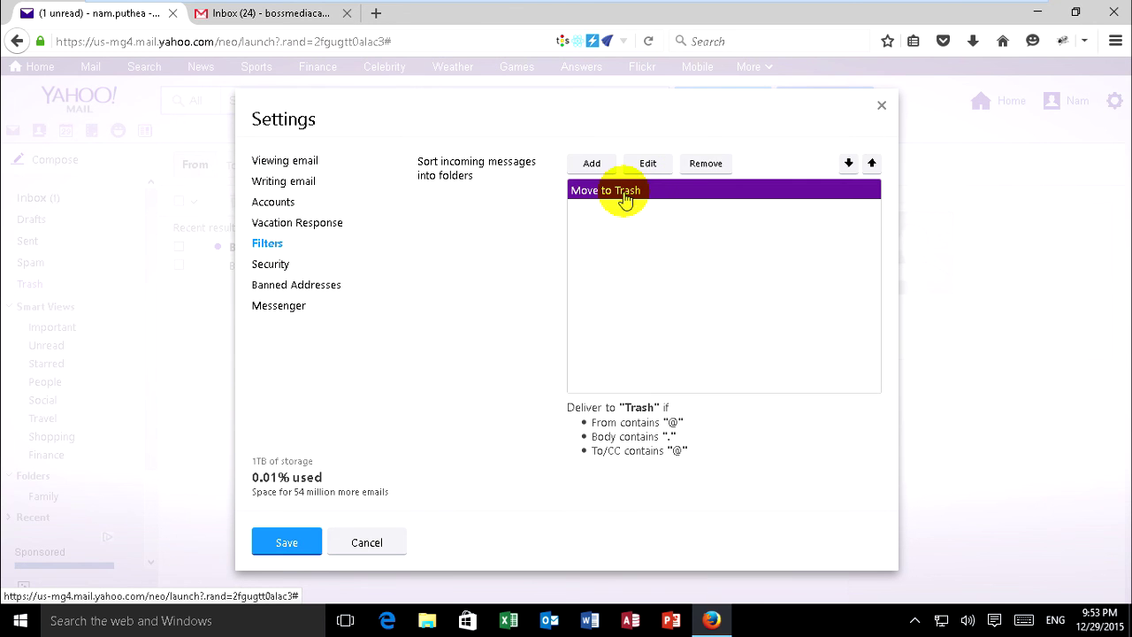
pyautogui.click(706, 164)
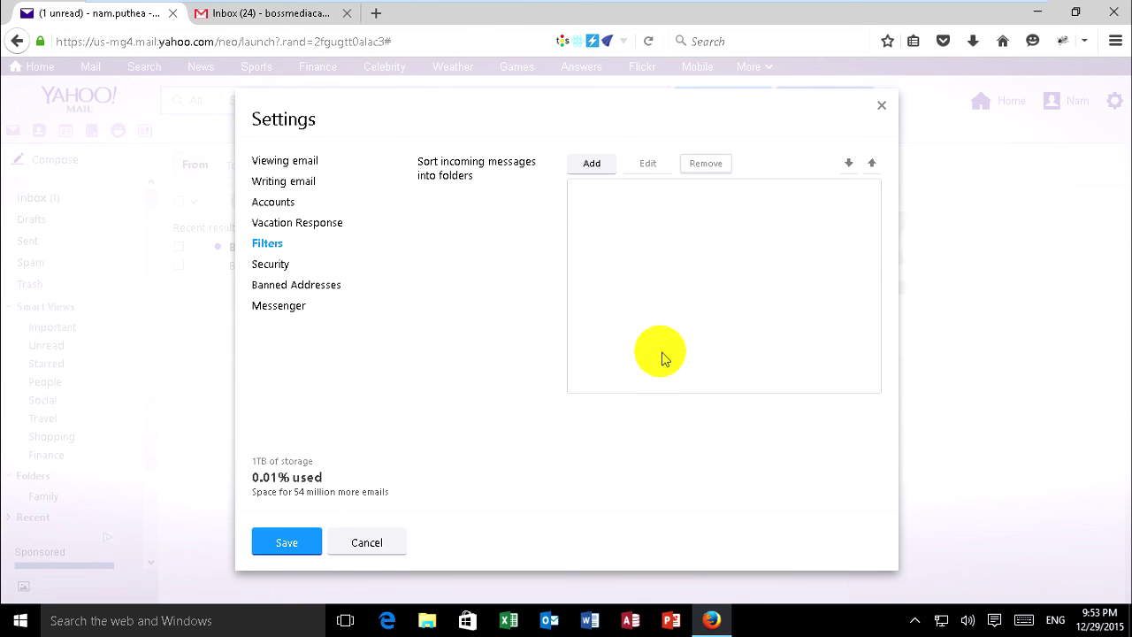
pyautogui.click(289, 543)
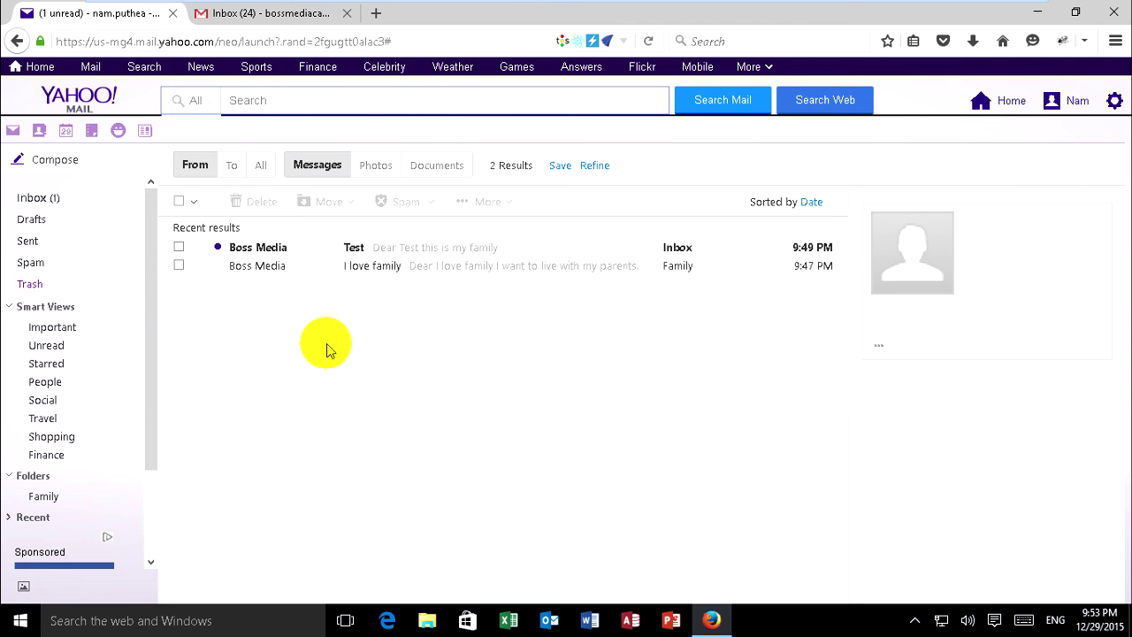